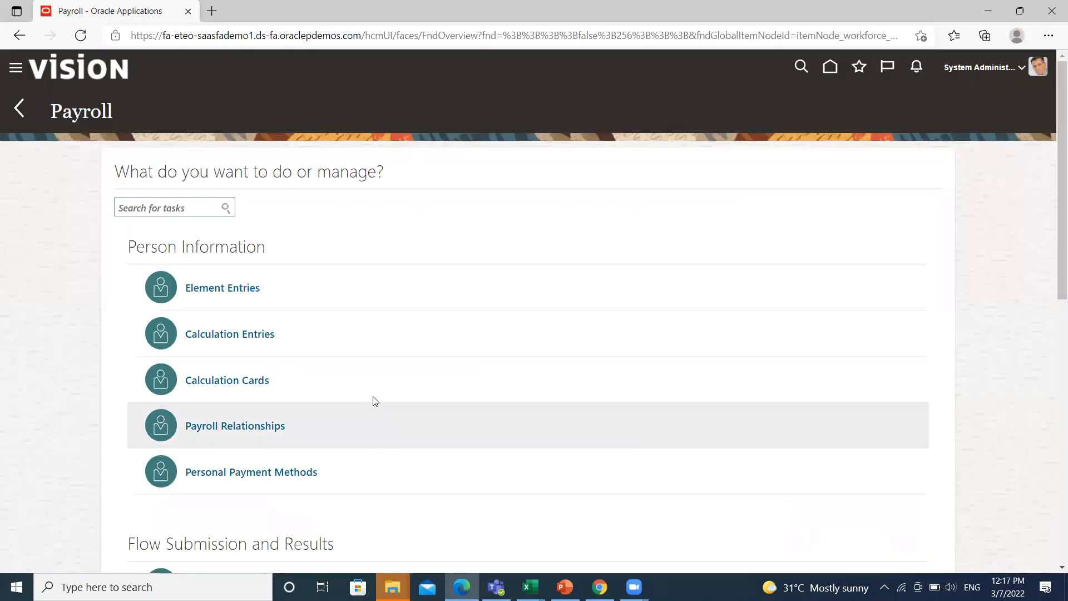
Open the Third Parties page from the payroll Administration tasks.
scroll(422, 389, down, 10)
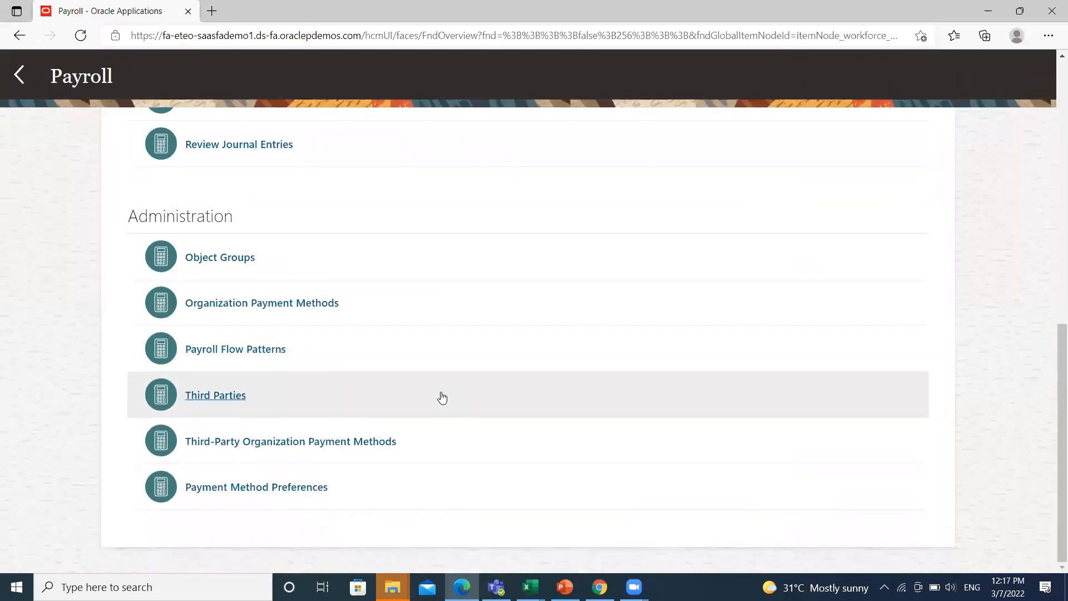
click(226, 398)
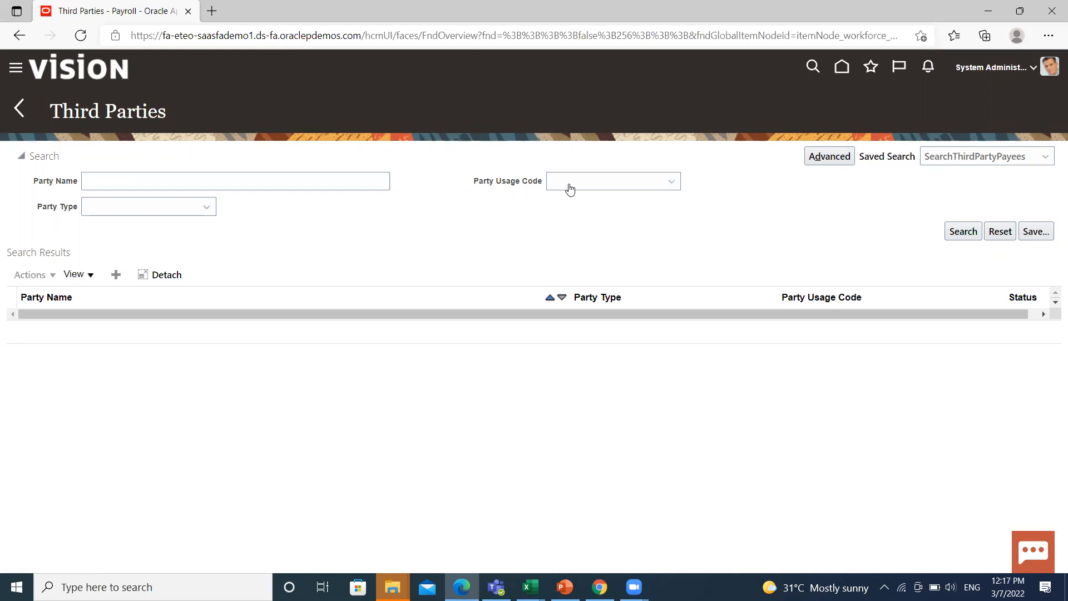
Start a new Organization third party with party usage code Professional Body.
click(116, 274)
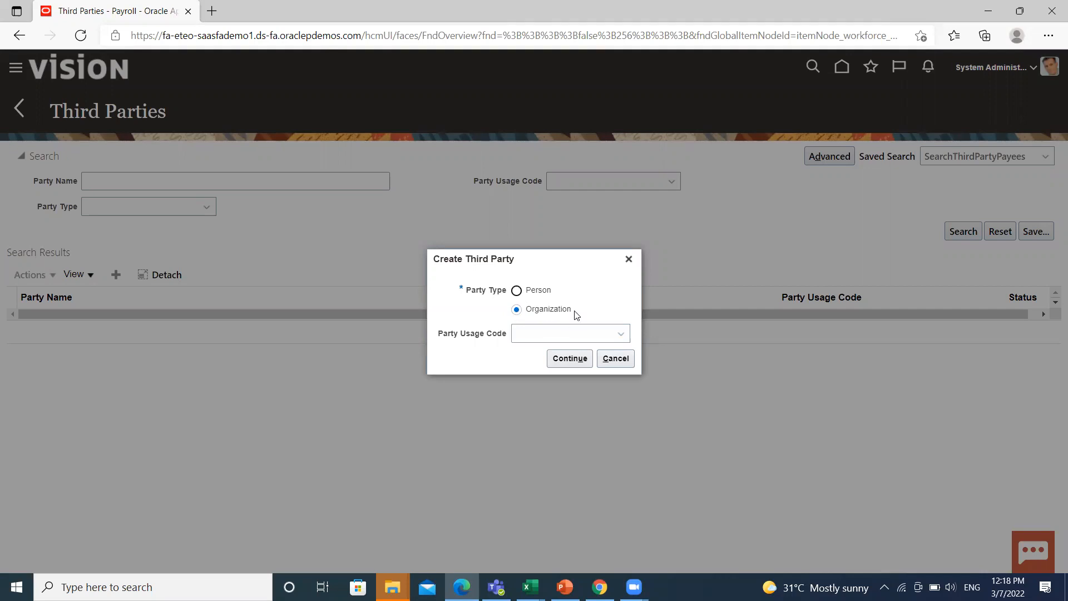
click(620, 335)
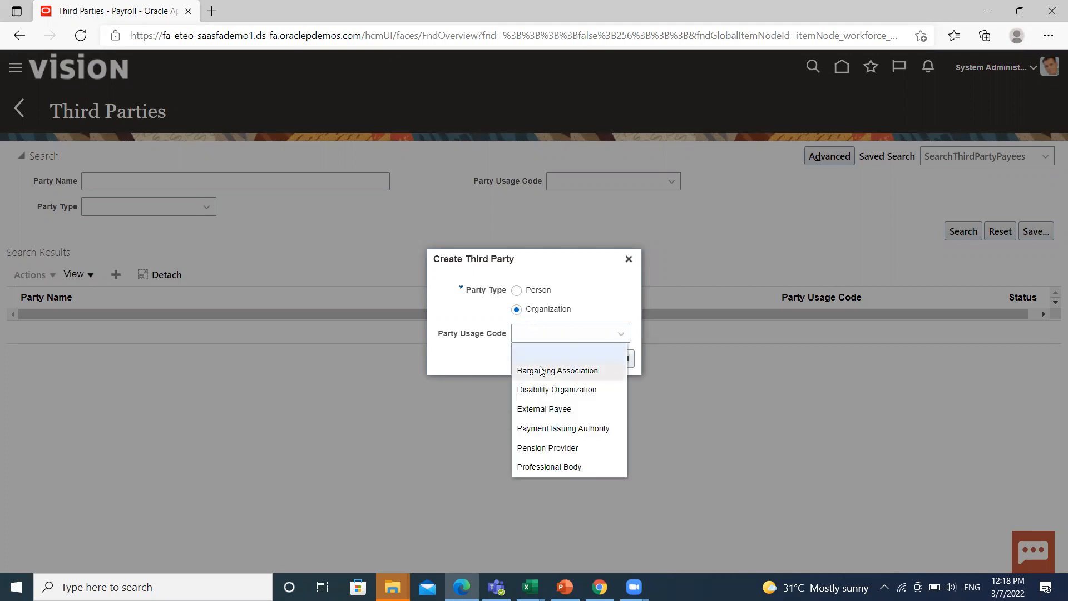
click(549, 468)
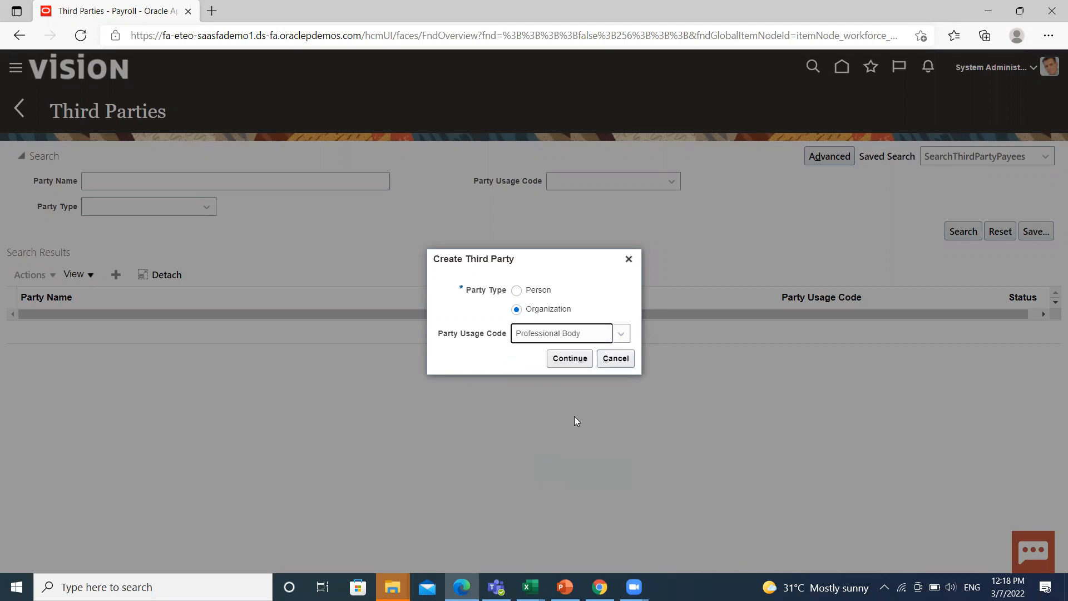
click(566, 364)
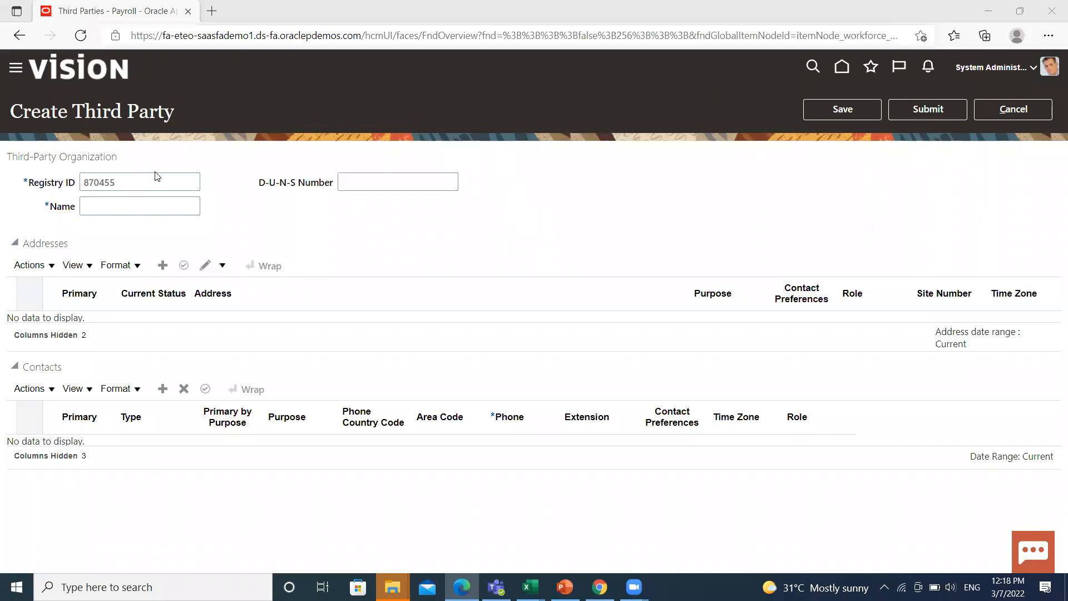
Enter BISP SOLUTIONS as the organization's name.
click(137, 205)
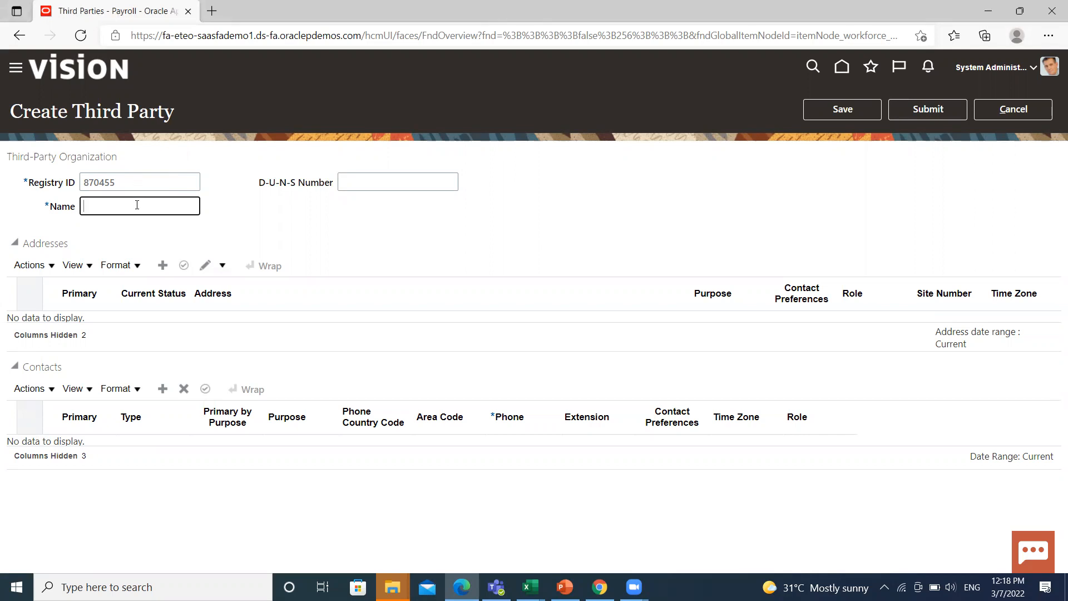
text(BISP SOLUTIONS)
click(358, 231)
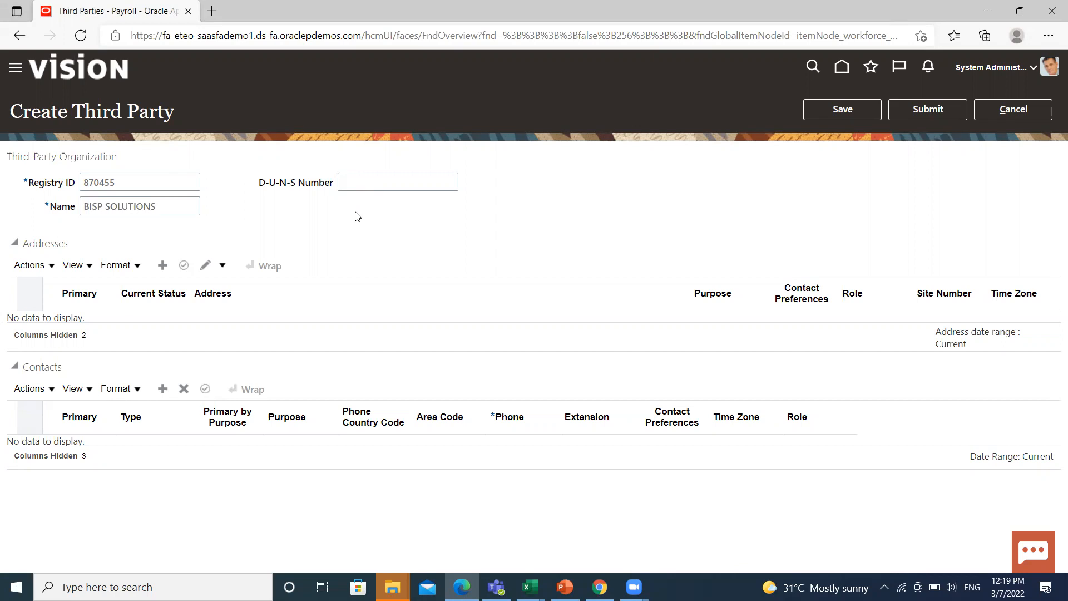
Add an address with city Atlanta, Logan County, IL.
click(160, 265)
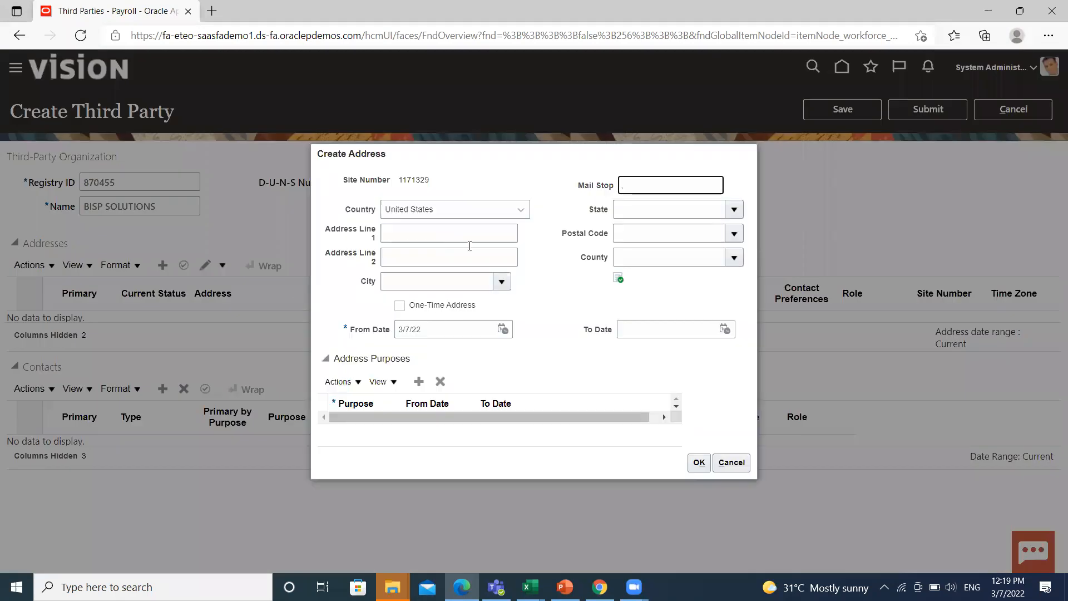
click(501, 281)
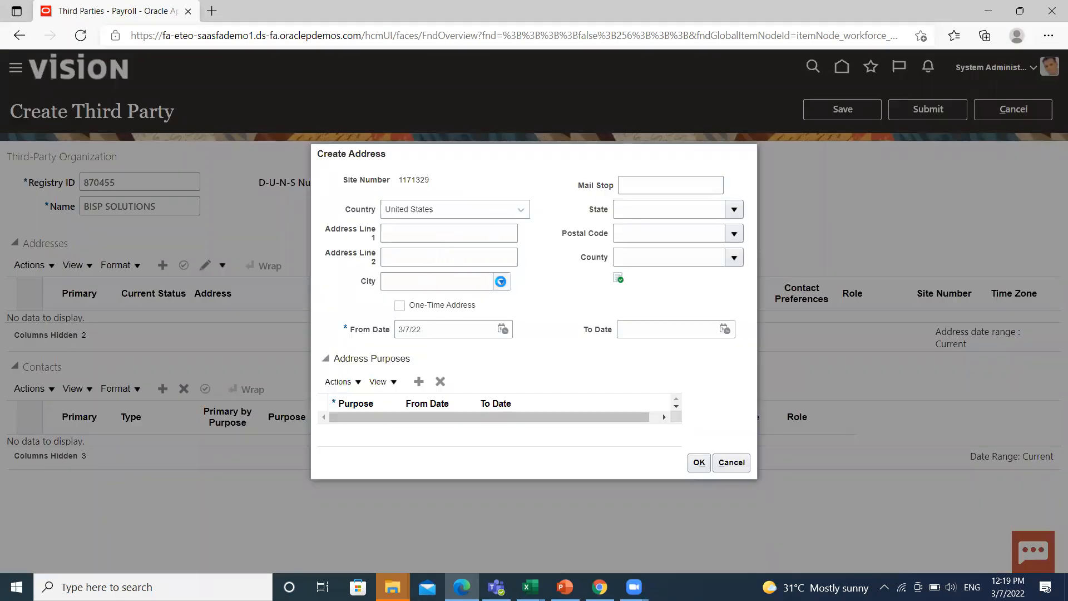
click(400, 324)
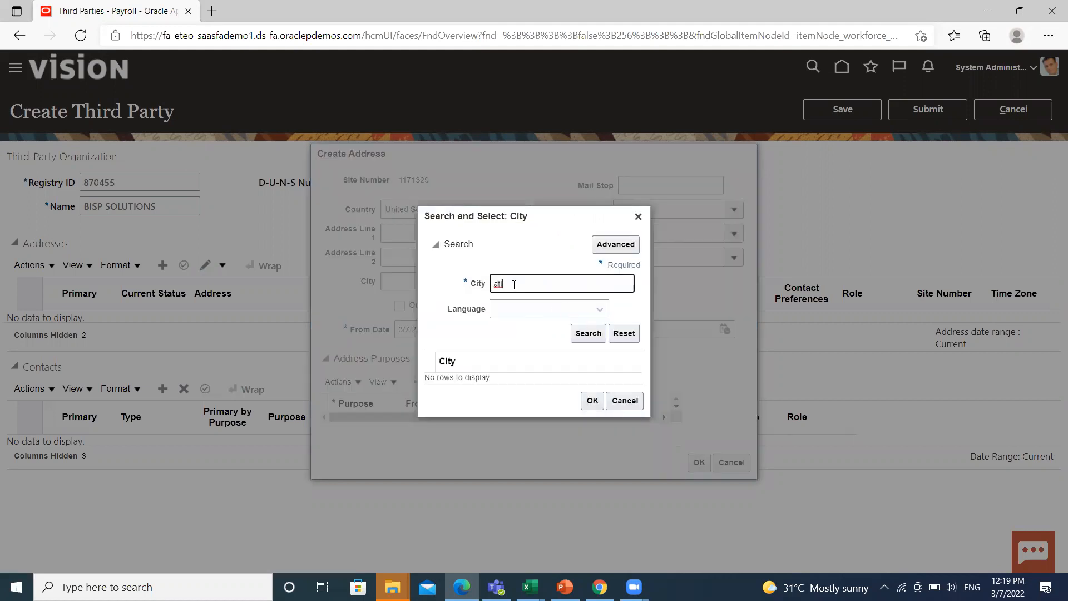
key(Return)
click(525, 283)
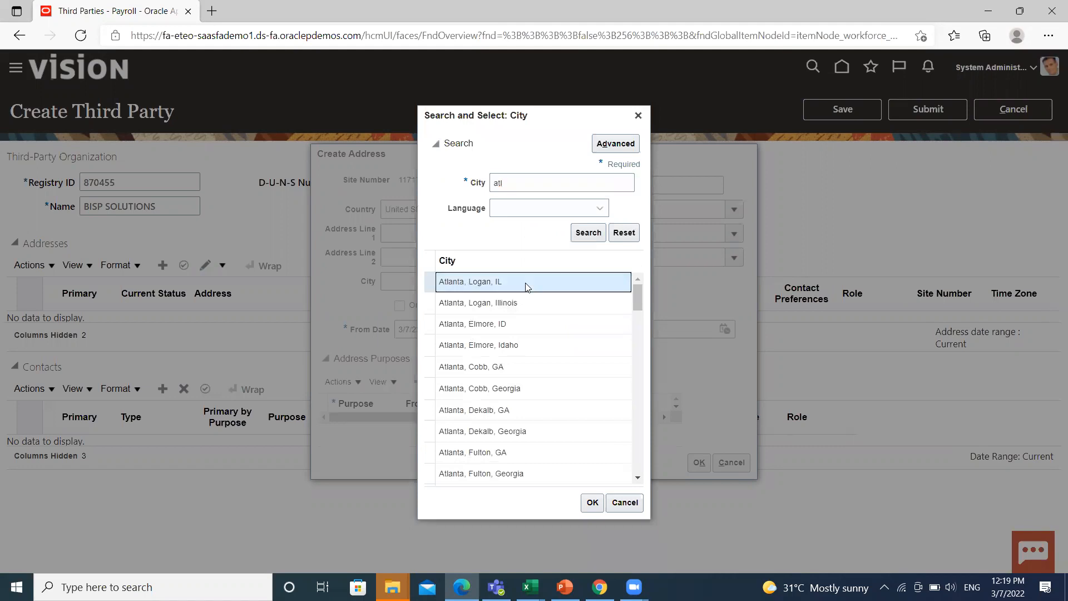
click(594, 503)
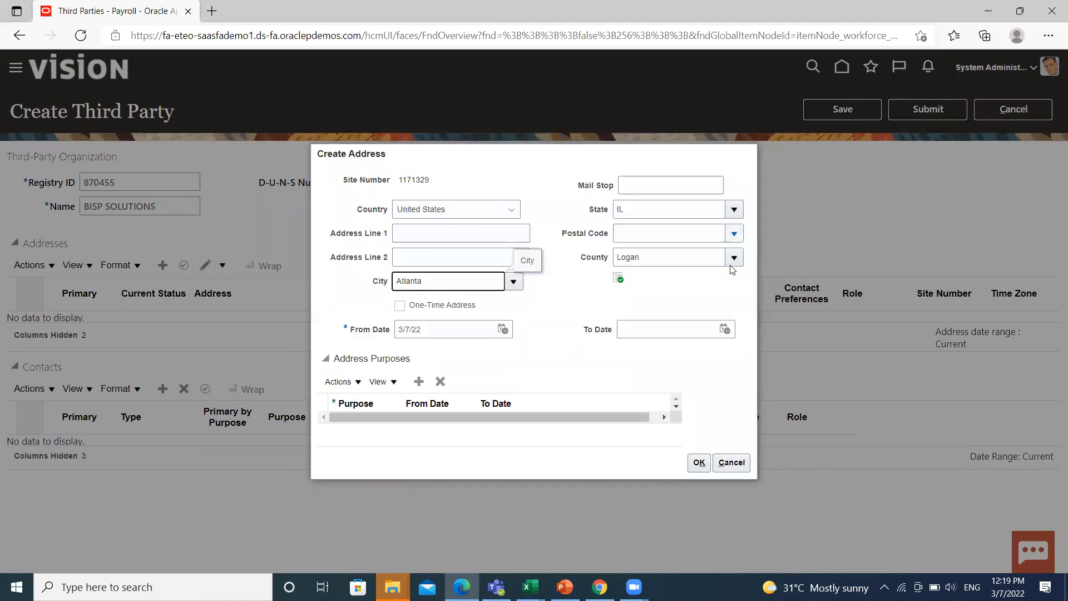
Give the address a Payment purpose and add it.
click(417, 383)
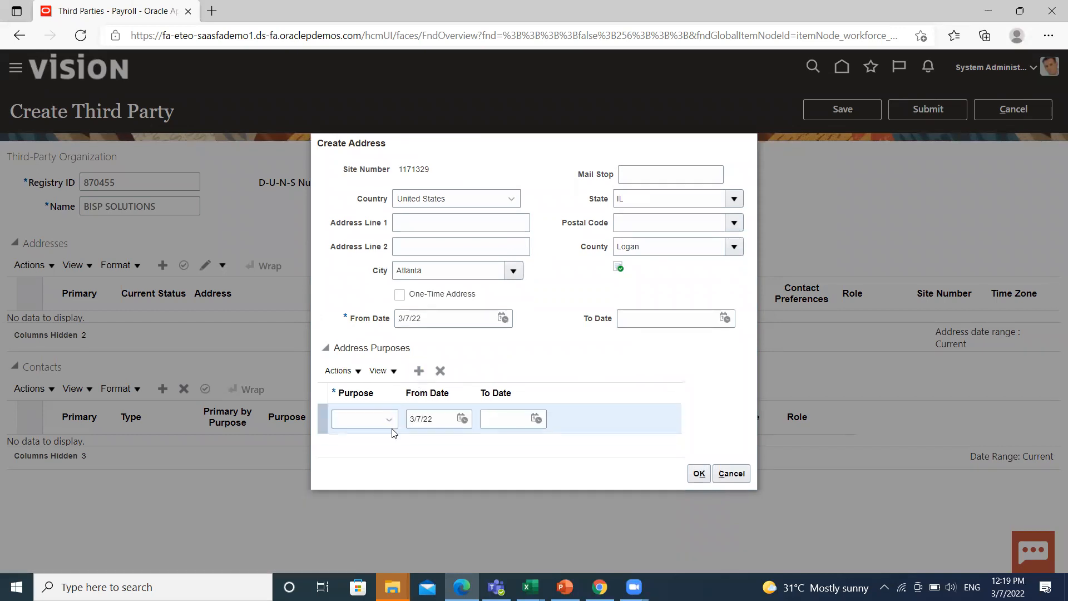
click(389, 421)
scroll(454, 316, down, 2)
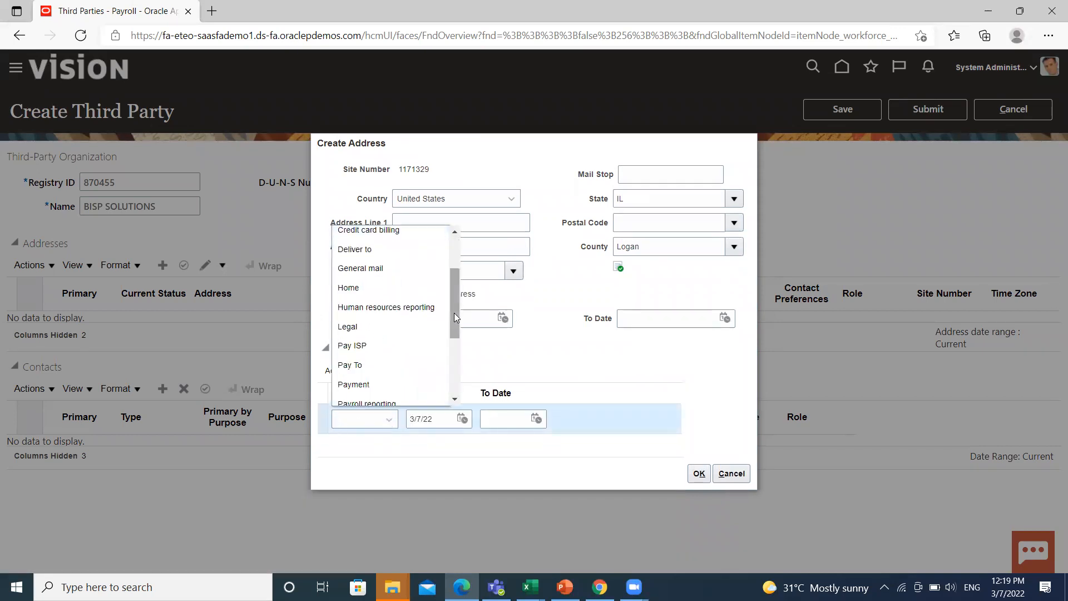
click(354, 384)
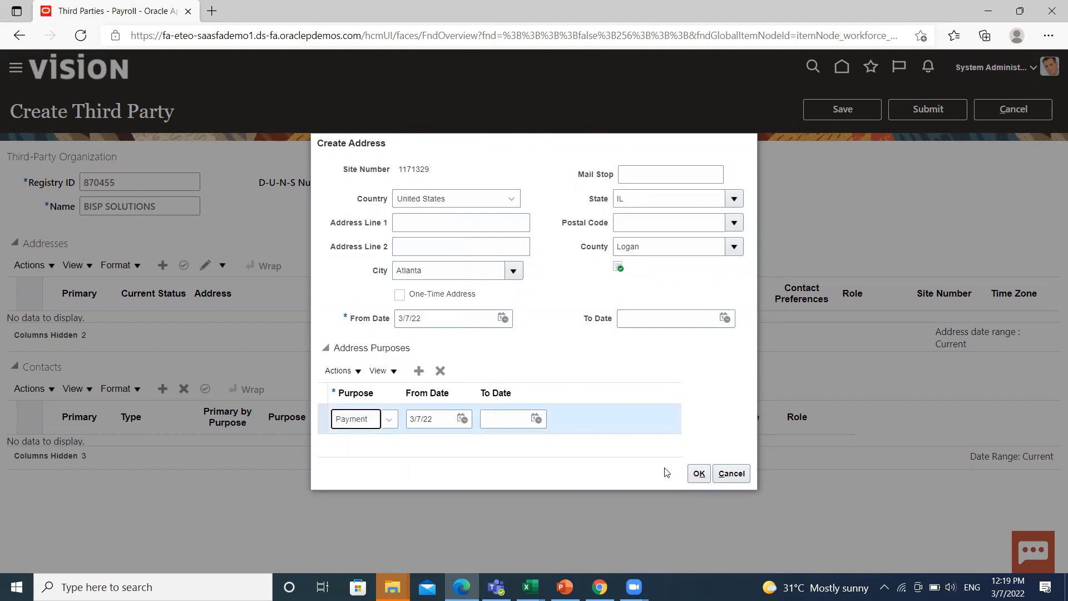
click(699, 475)
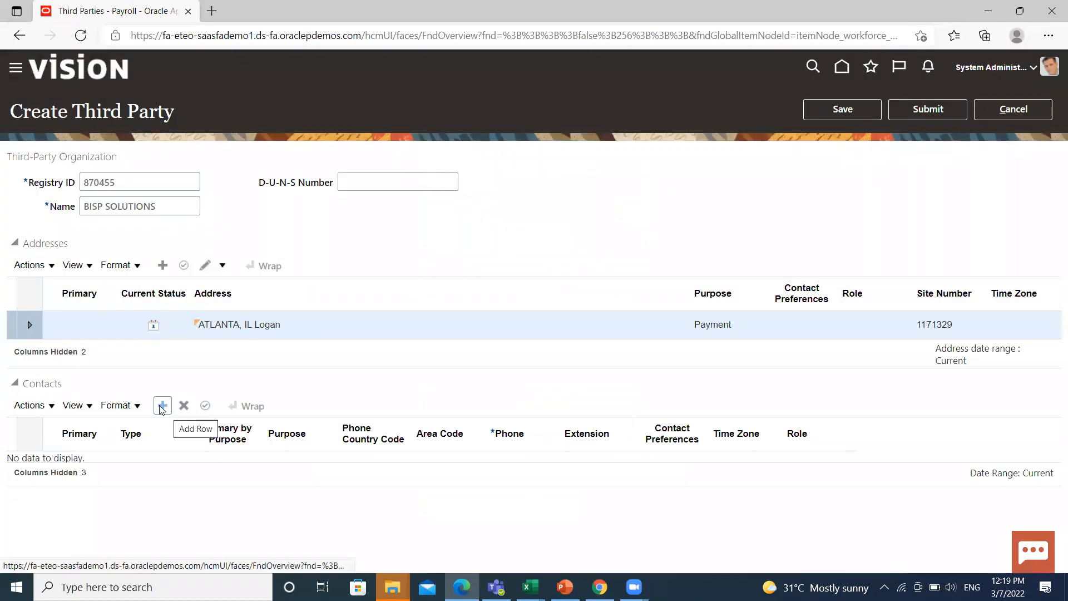
Add a Work landline contact with phone number 456789 and save the third party.
click(161, 407)
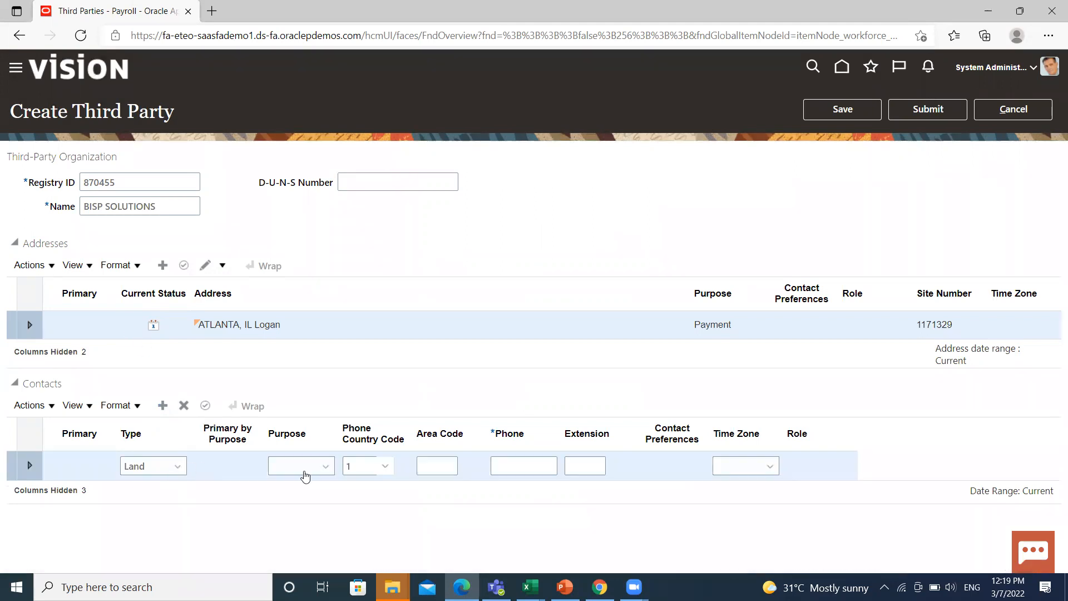
click(168, 468)
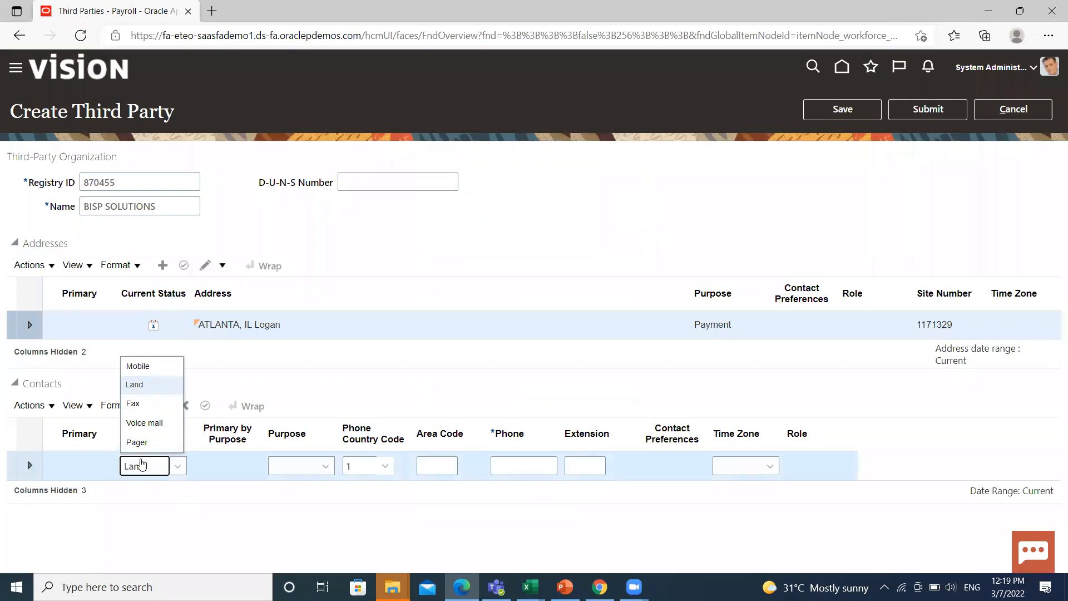
click(315, 471)
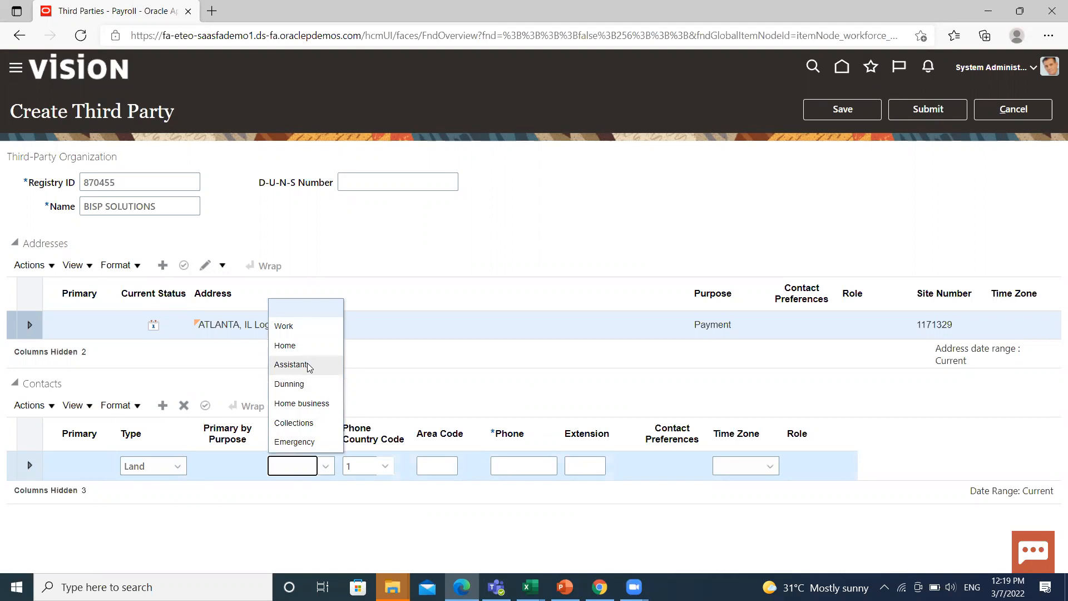
click(301, 330)
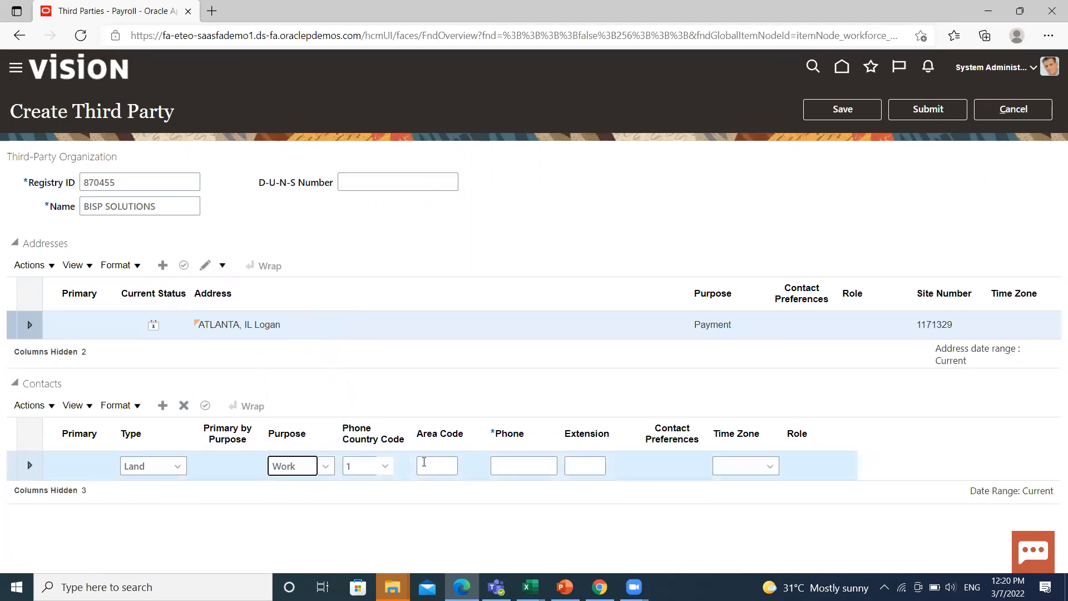
click(425, 469)
click(542, 462)
text(456789)
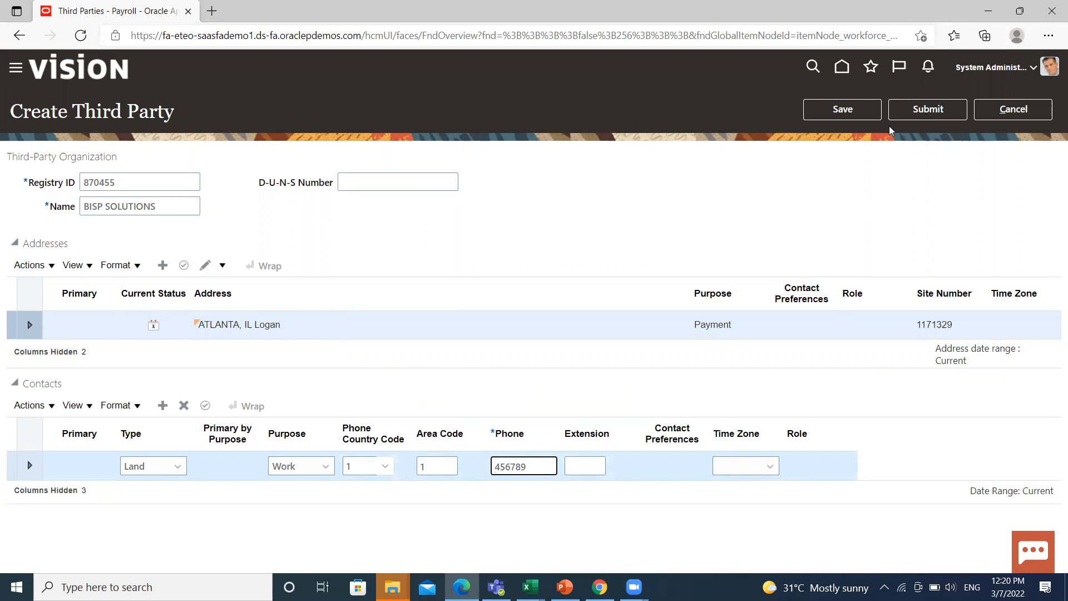
click(843, 110)
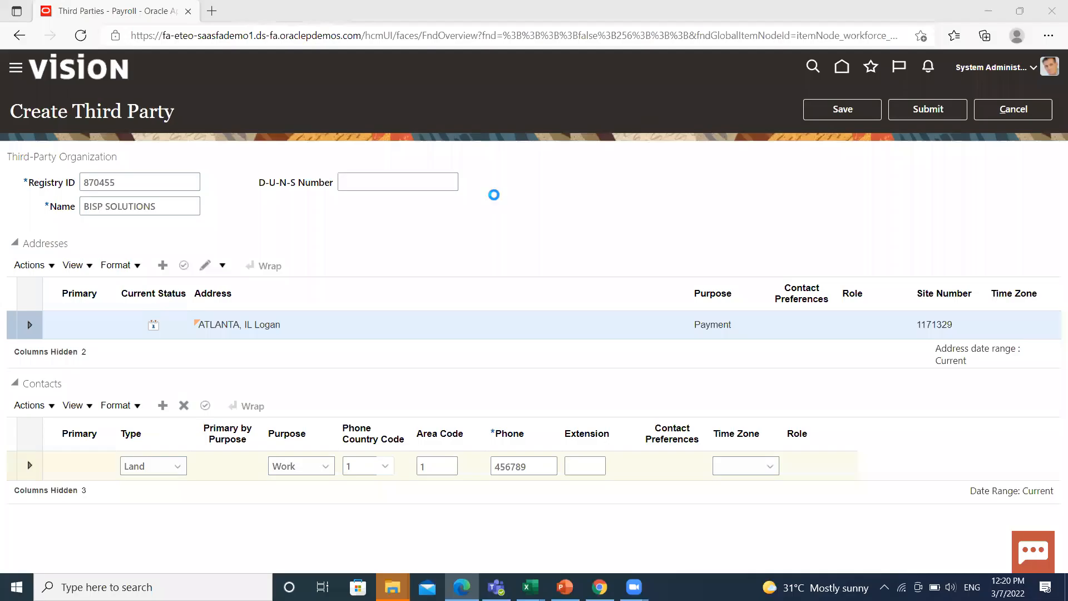
Submit BISP SOLUTIONS, declining to create a payment method.
click(925, 114)
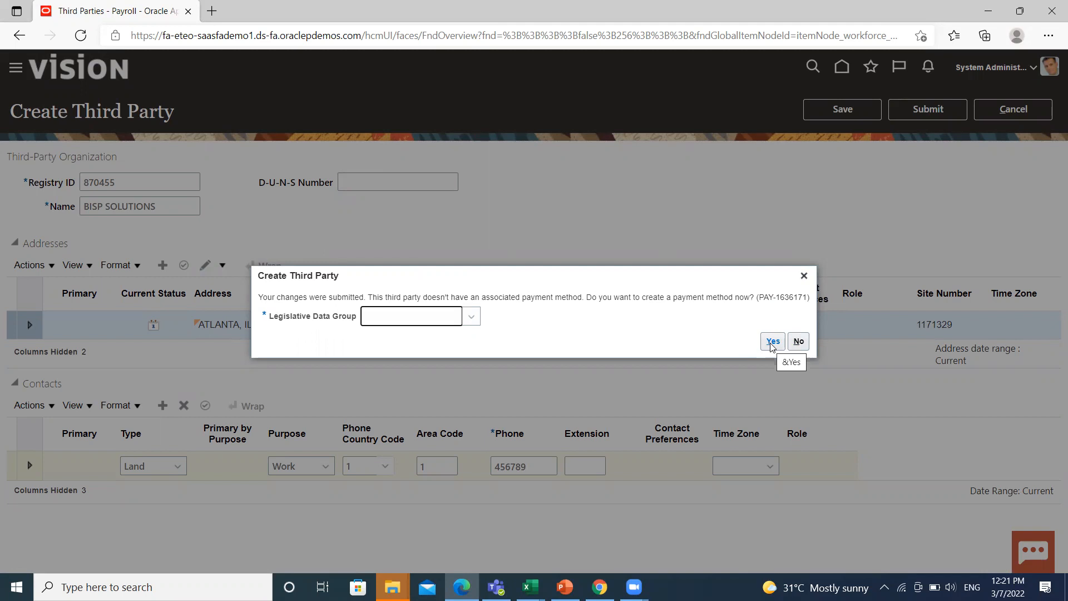
click(800, 345)
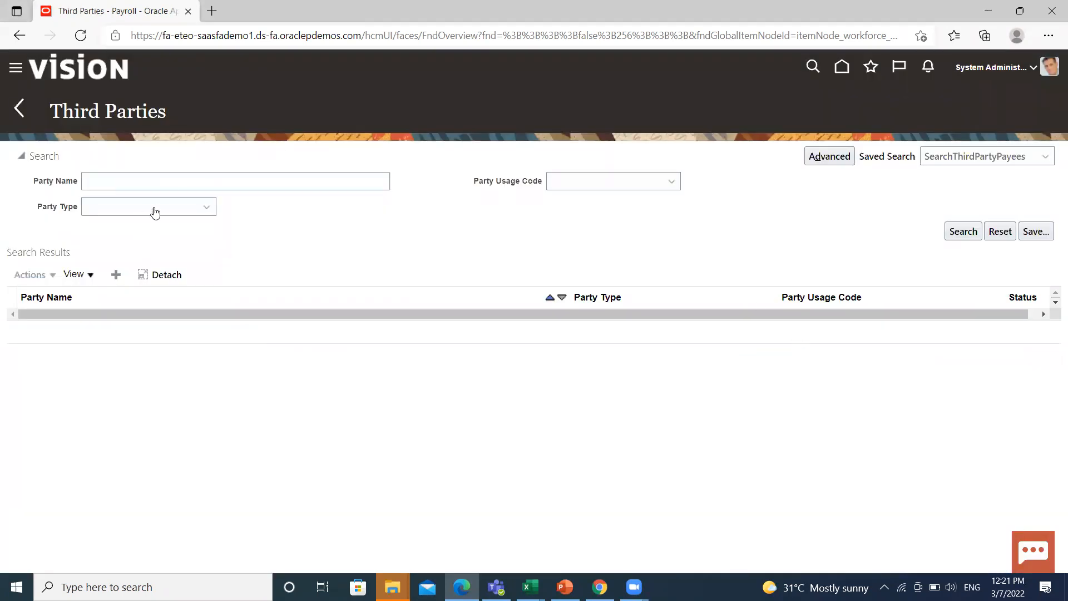
Search organization third parties for 'bisp' to confirm BISP SOLUTIONS, then return to Payroll tasks.
click(184, 215)
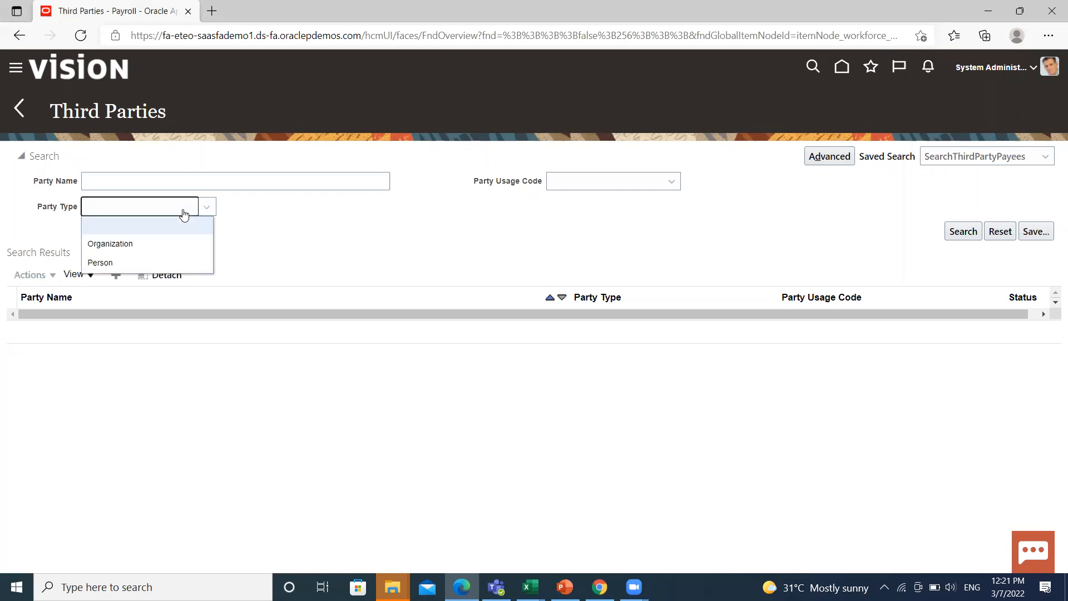
click(161, 248)
click(961, 231)
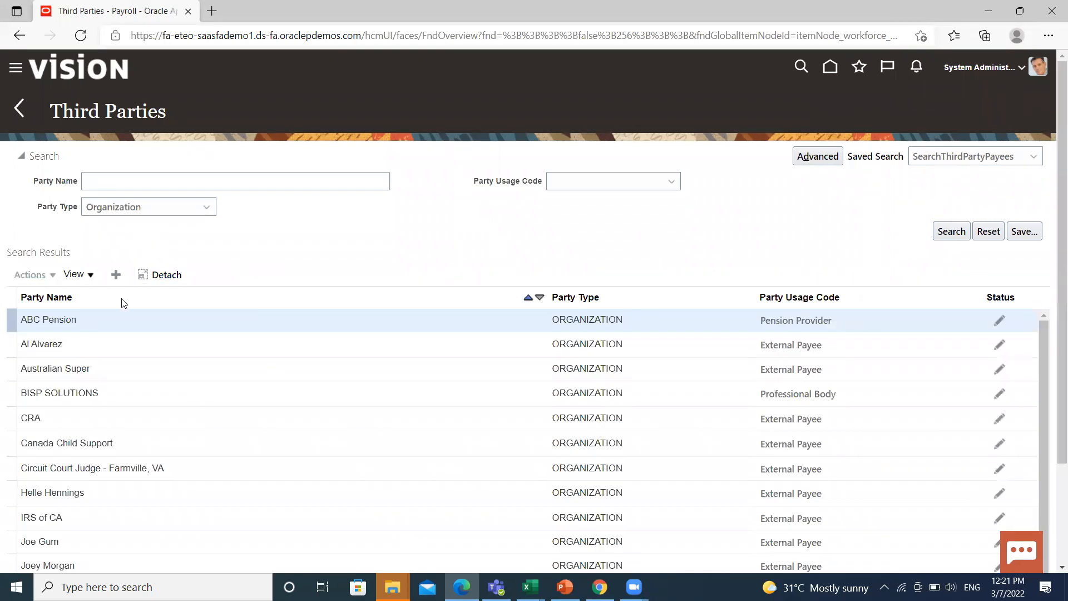
click(157, 179)
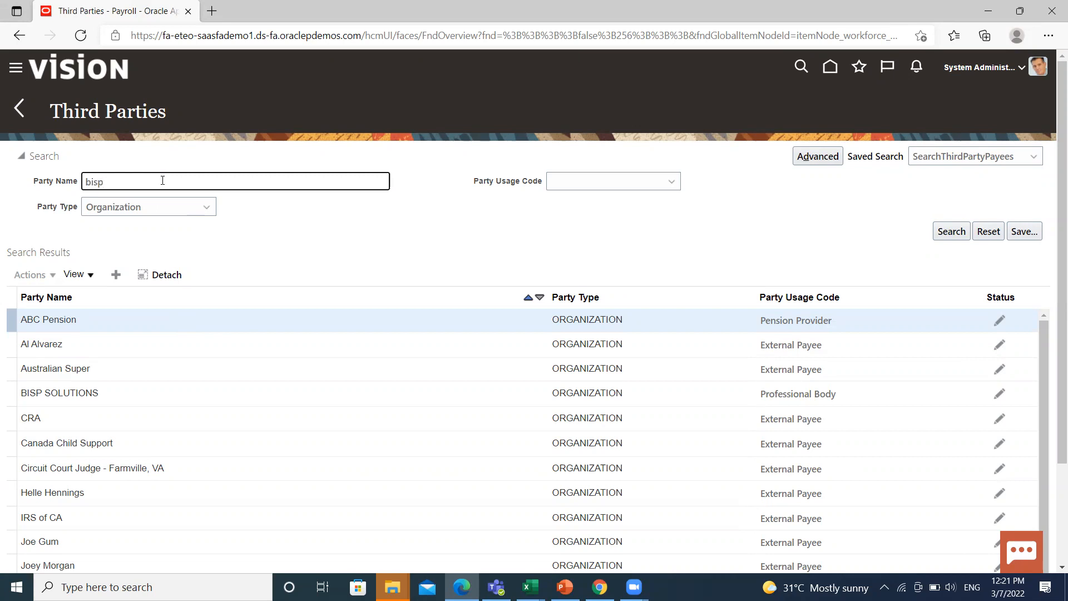
click(948, 233)
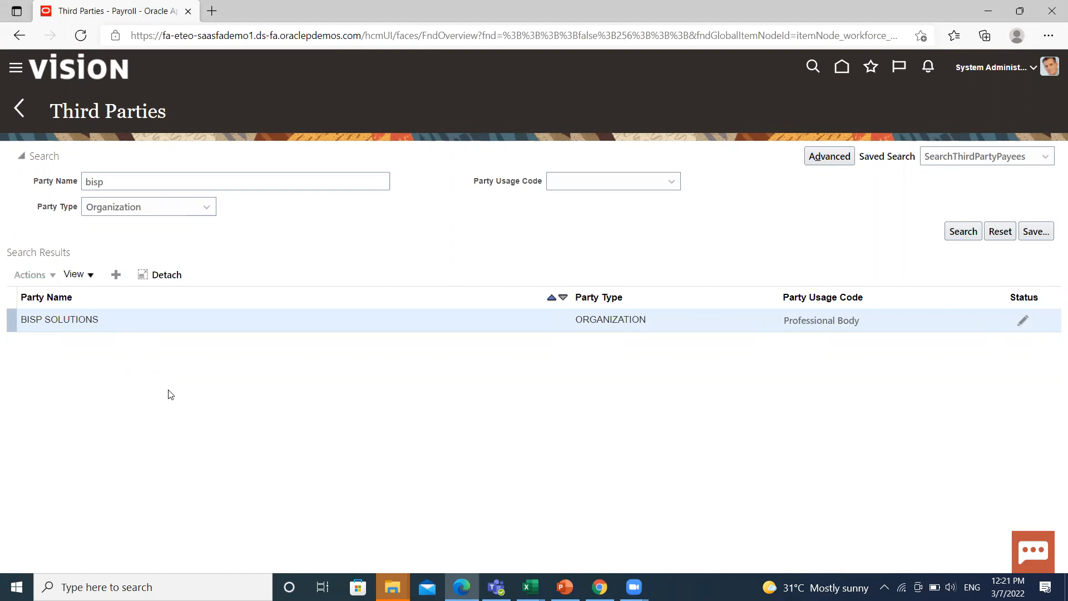
click(20, 110)
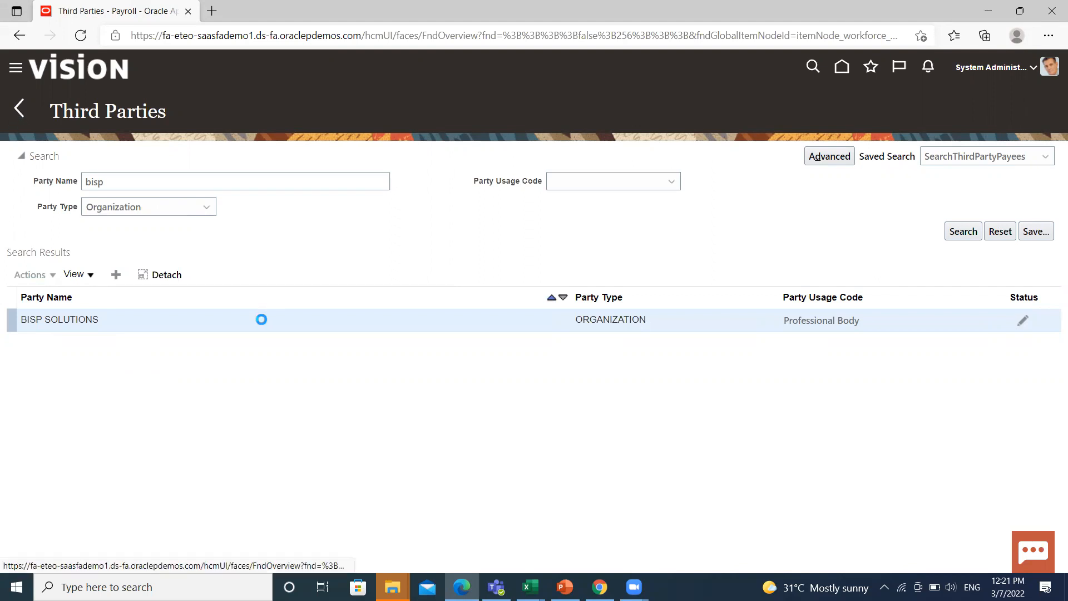
Reopen Third Parties and start a new third party of type Person.
scroll(310, 453, down, 10)
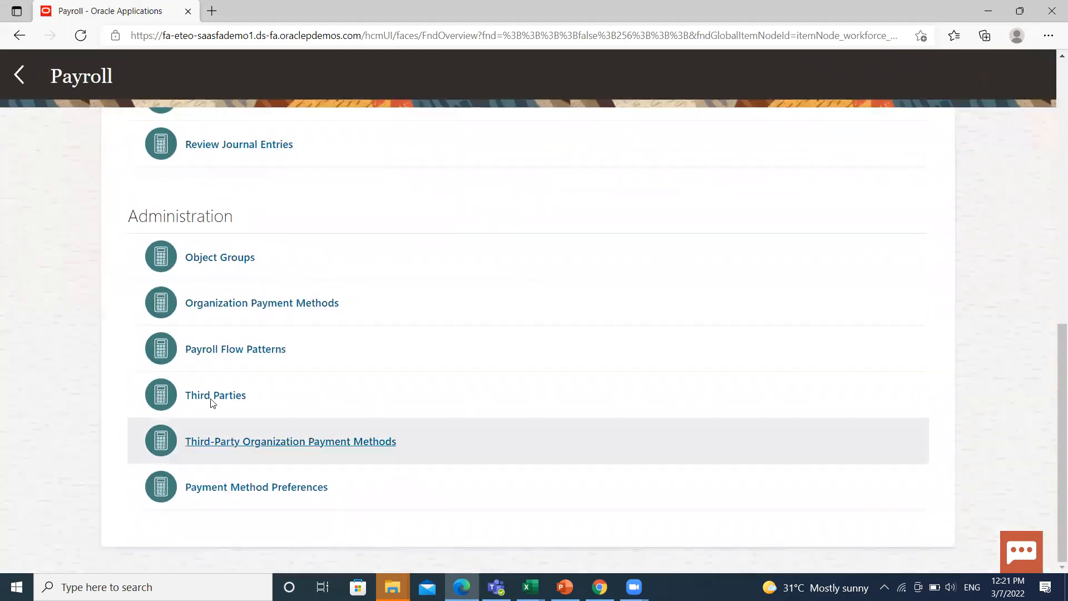
click(194, 399)
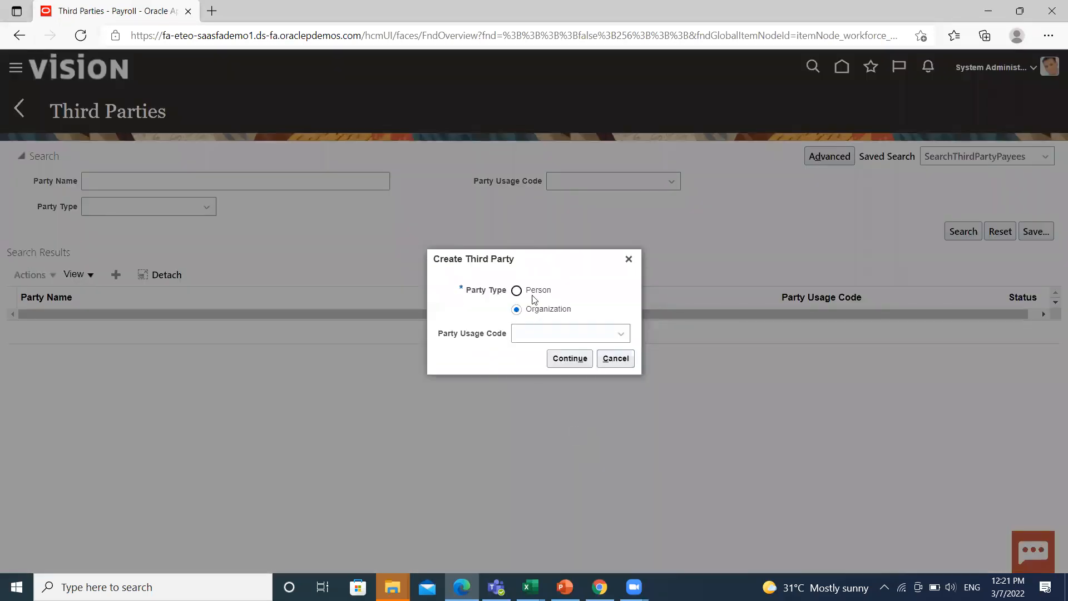
click(516, 290)
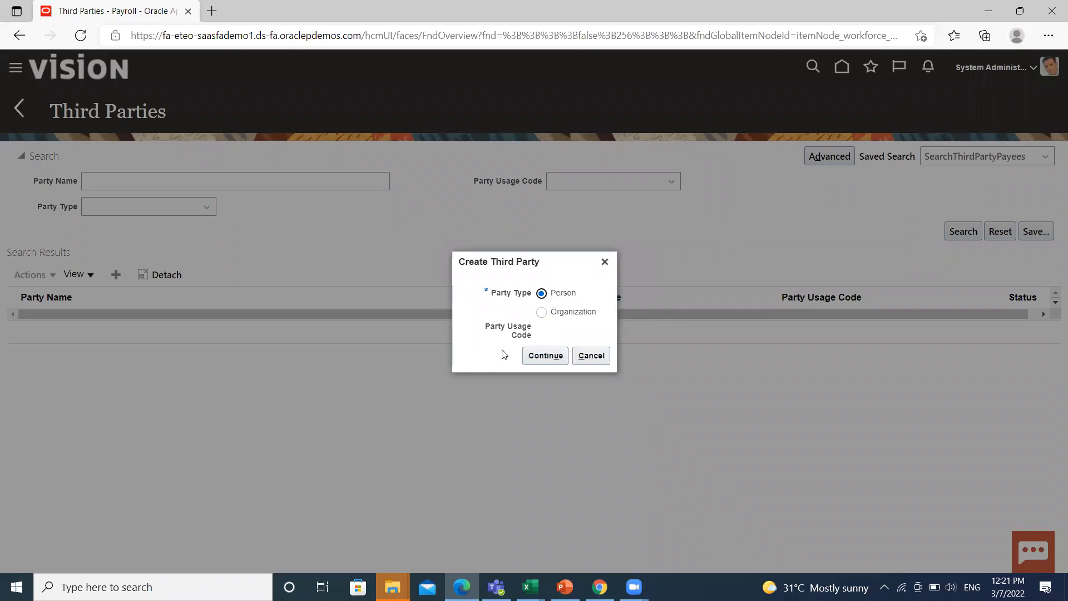
click(546, 359)
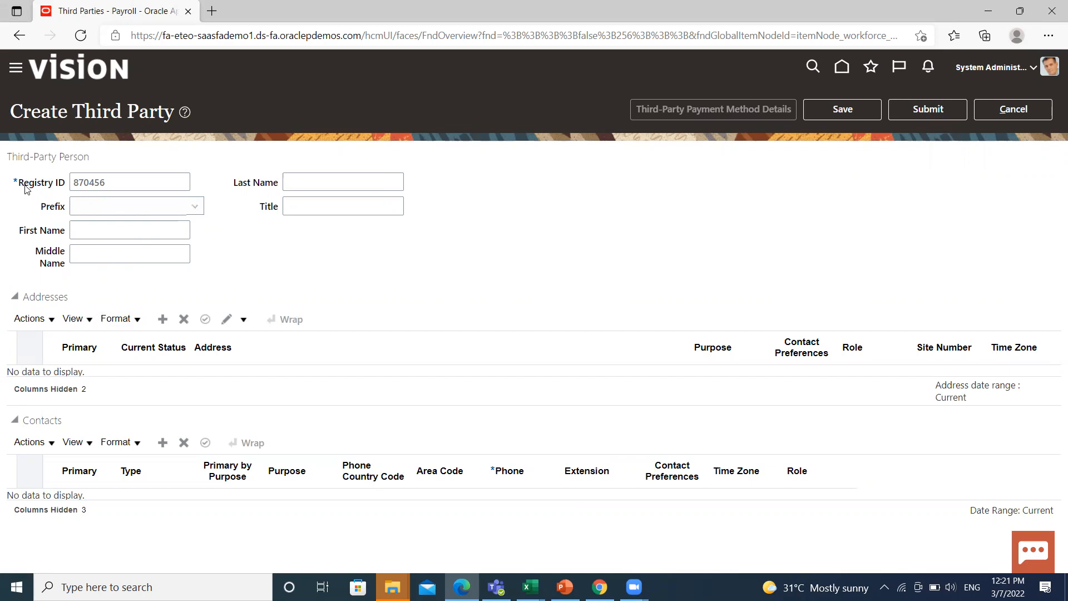
Fill in the person's first name and last name.
click(115, 233)
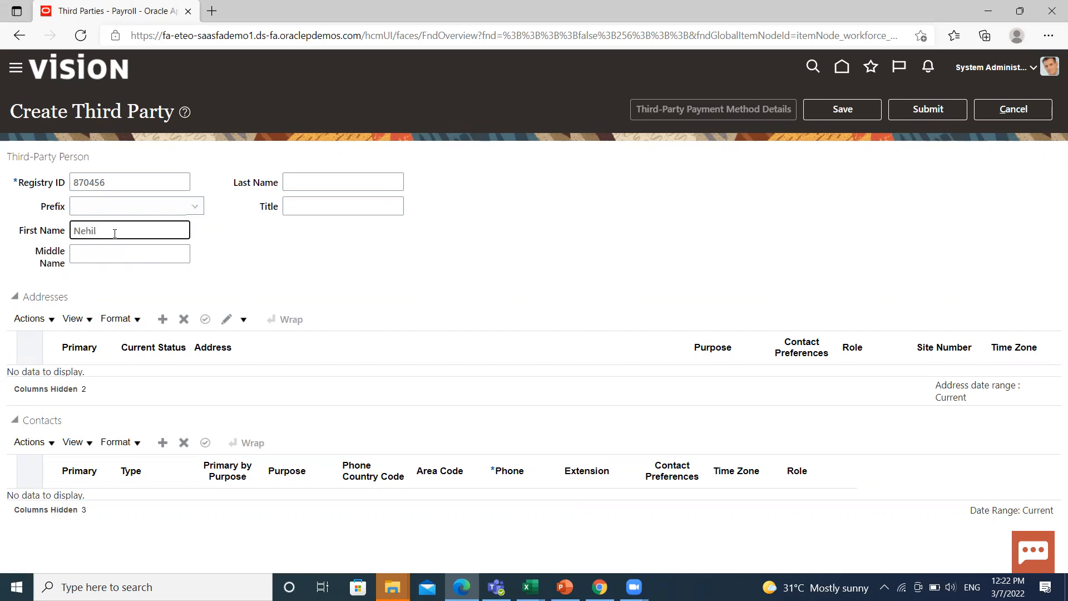
click(297, 183)
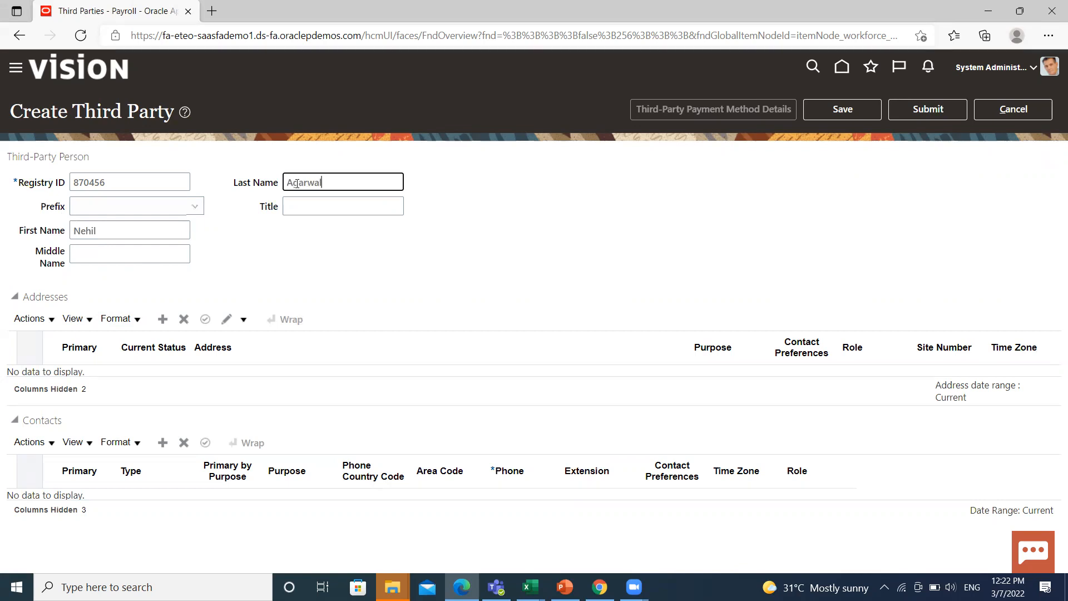
click(261, 253)
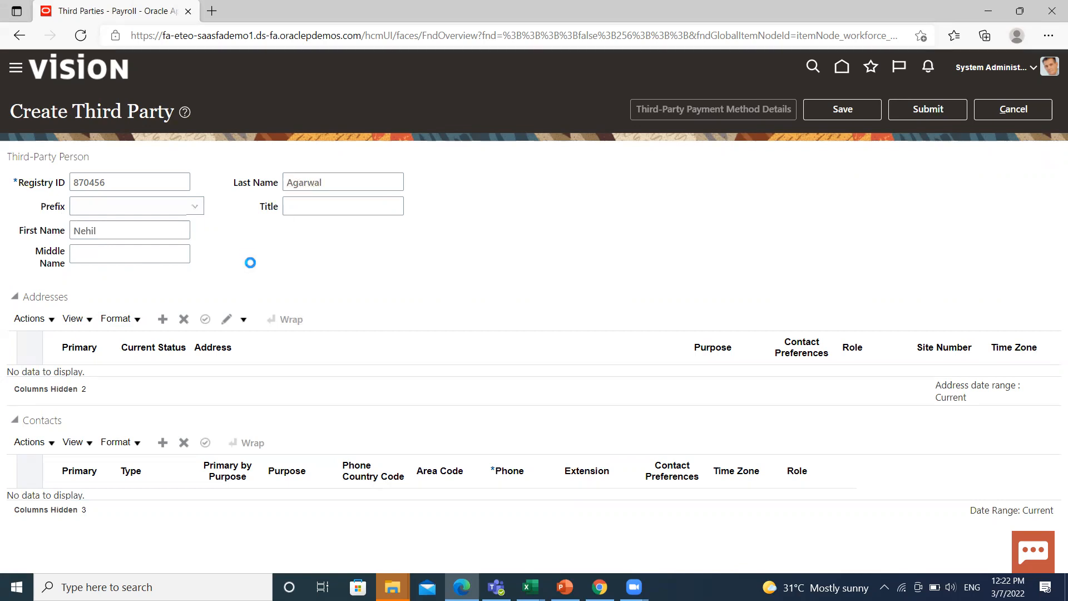
Add an address by searching 'als' and choosing city Alsip, Cook County, IL.
click(163, 321)
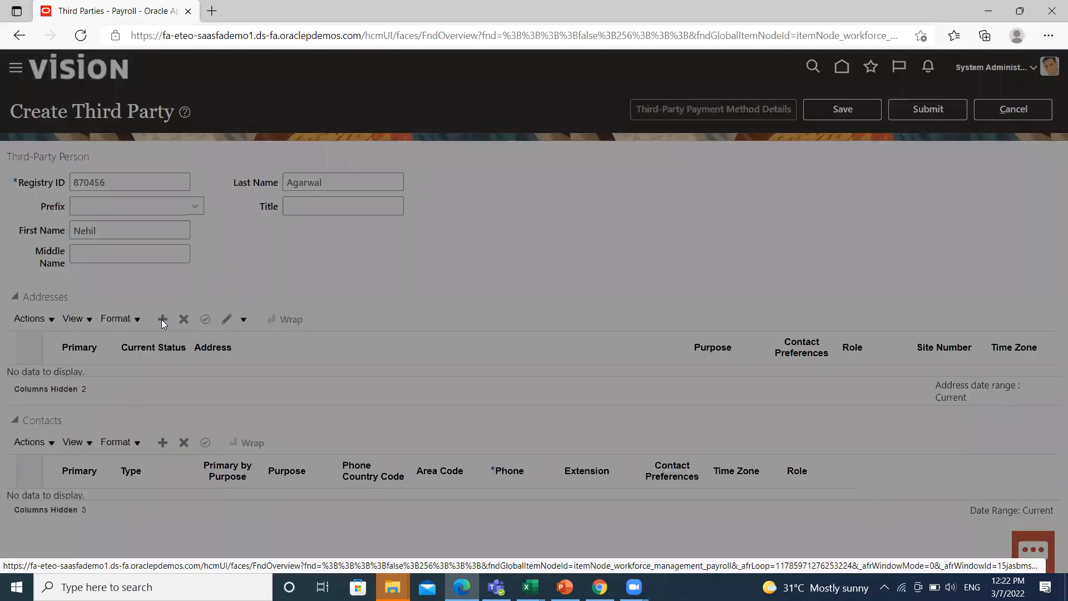
click(500, 282)
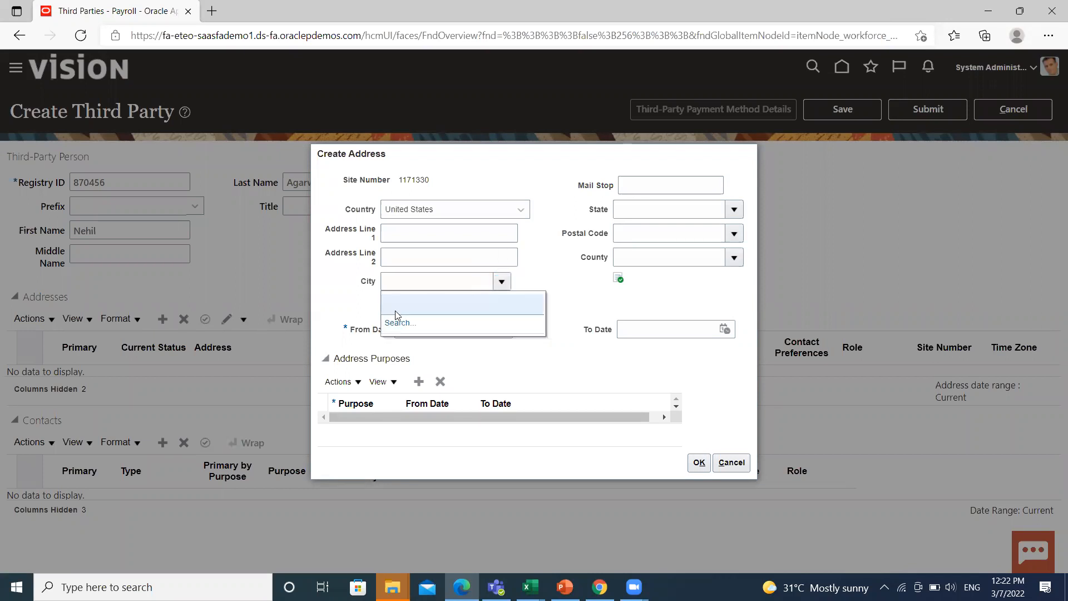
click(398, 323)
click(515, 282)
text(al)
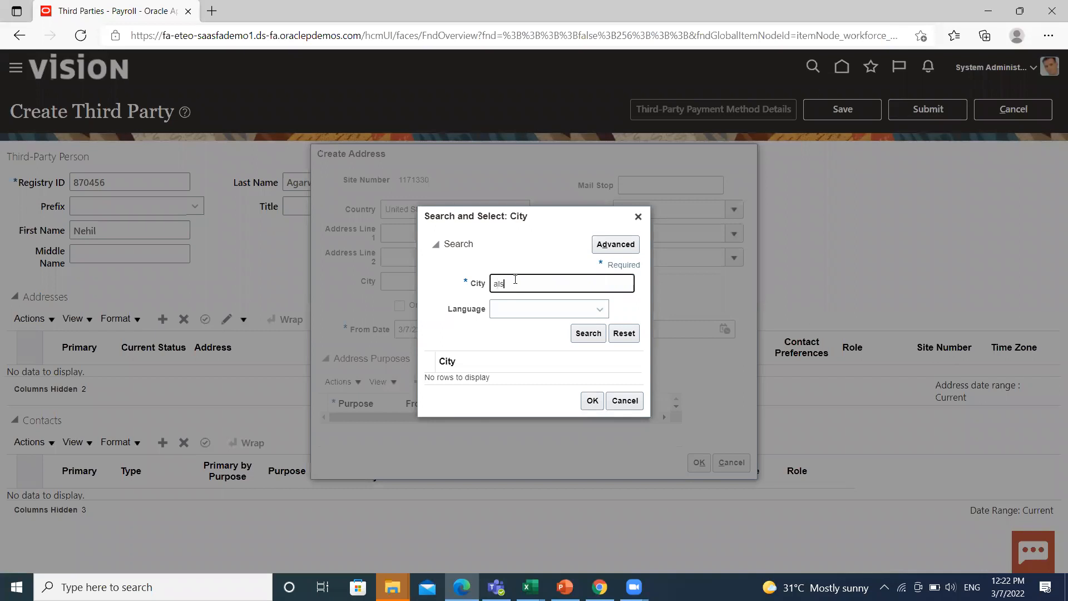
text(s)
click(588, 338)
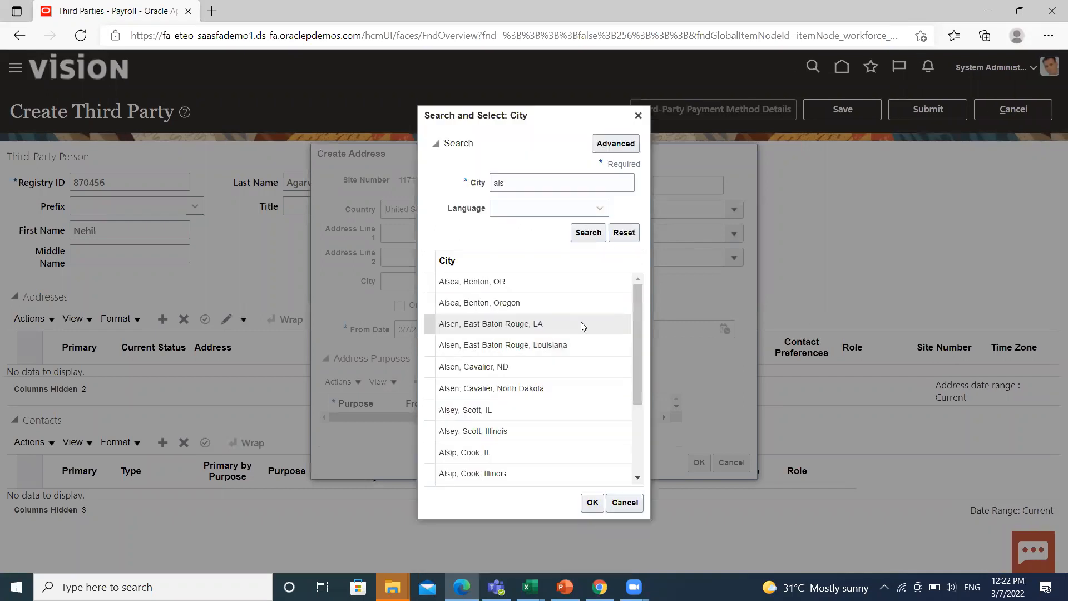
scroll(581, 322, down, 3)
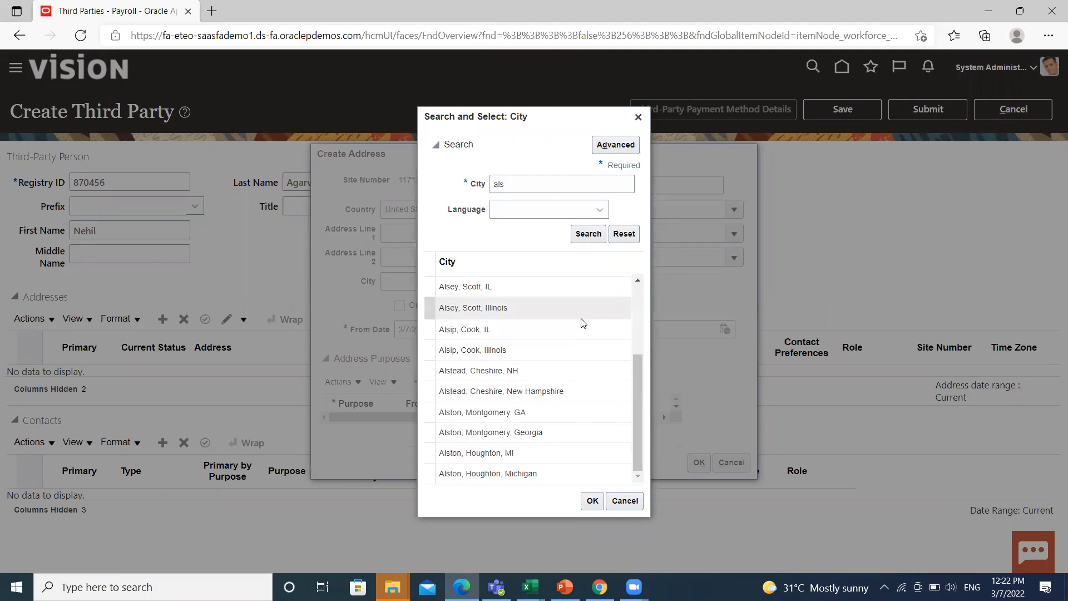
click(547, 332)
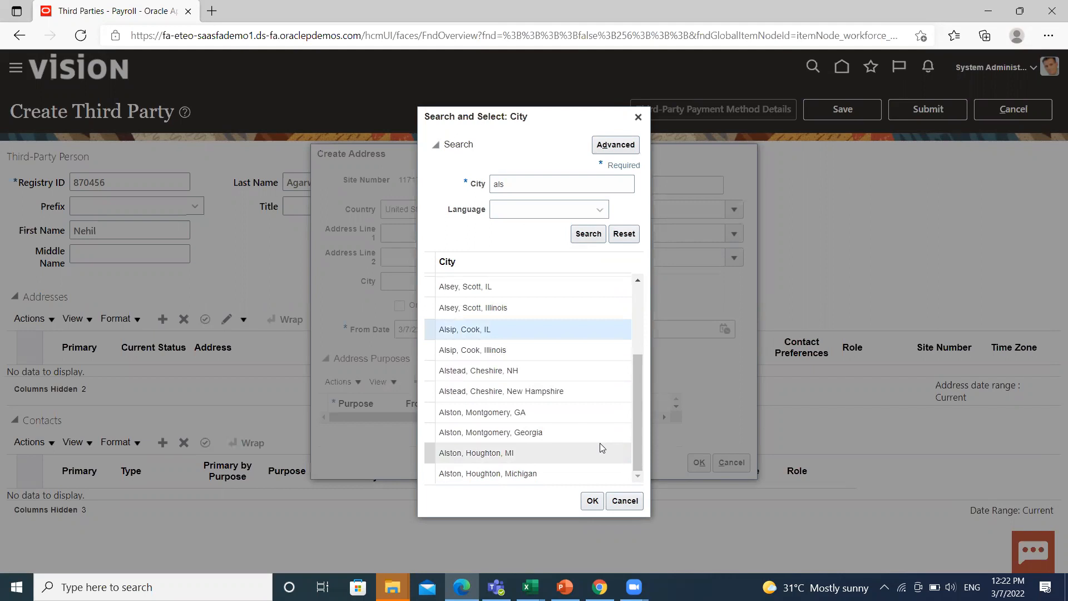
click(592, 500)
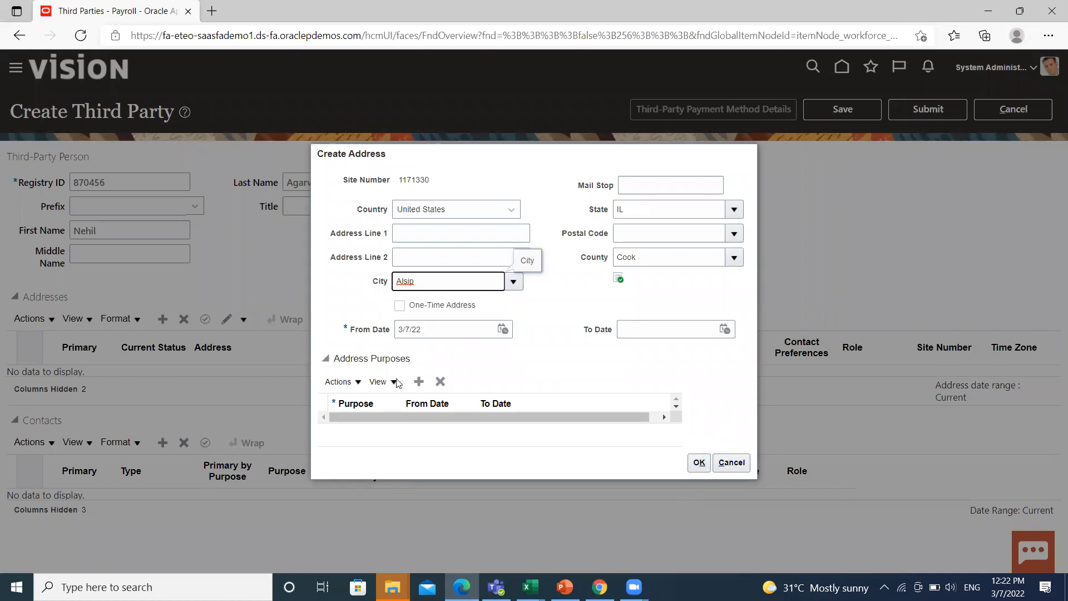
Give the address a Payment purpose and save it.
click(420, 382)
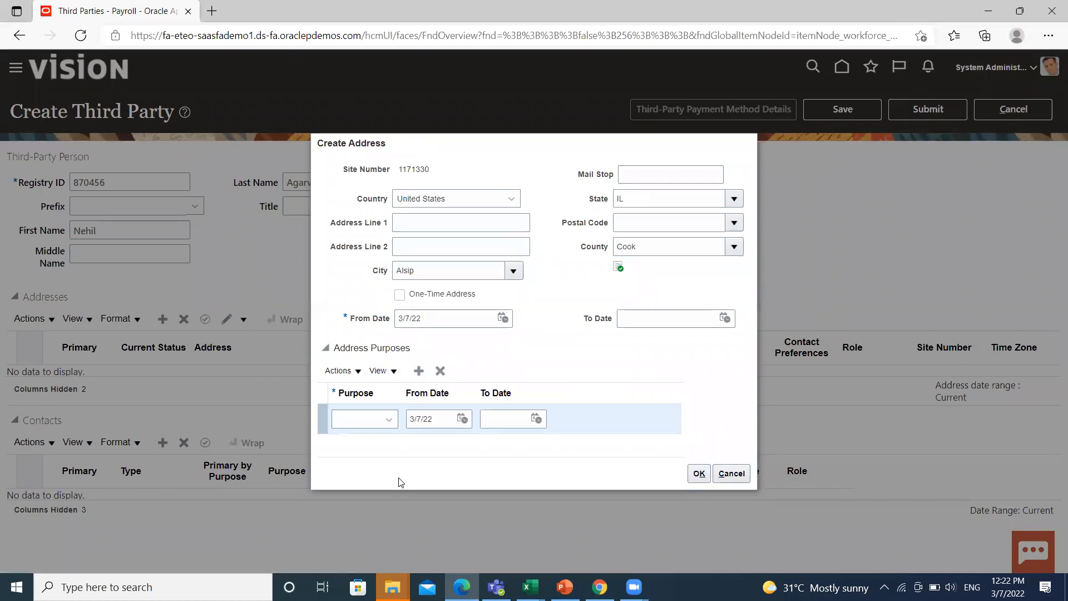
click(387, 424)
scroll(389, 378, down, 2)
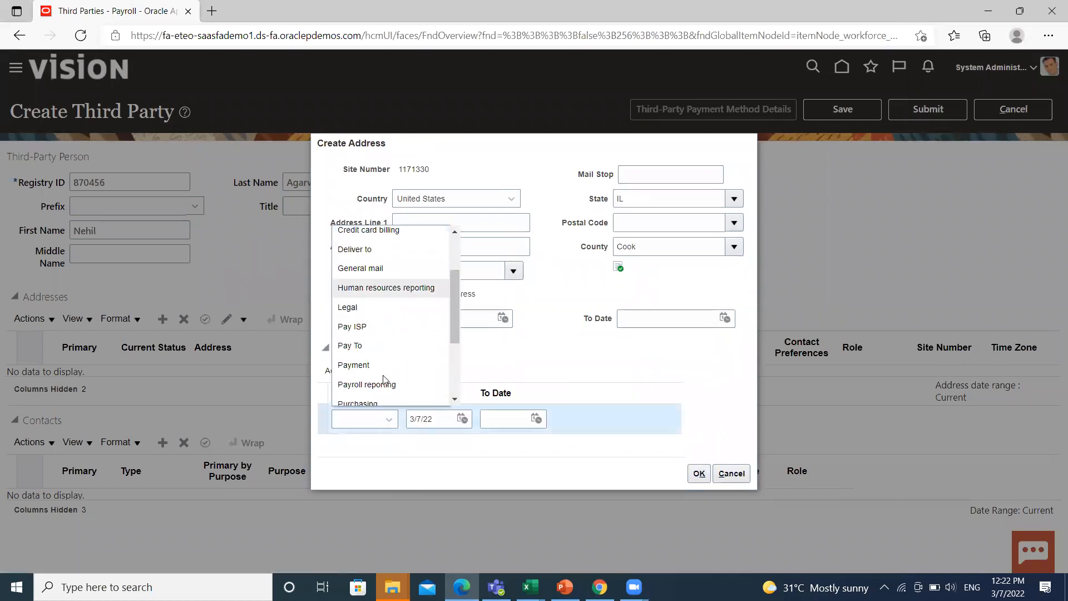
click(404, 368)
click(699, 474)
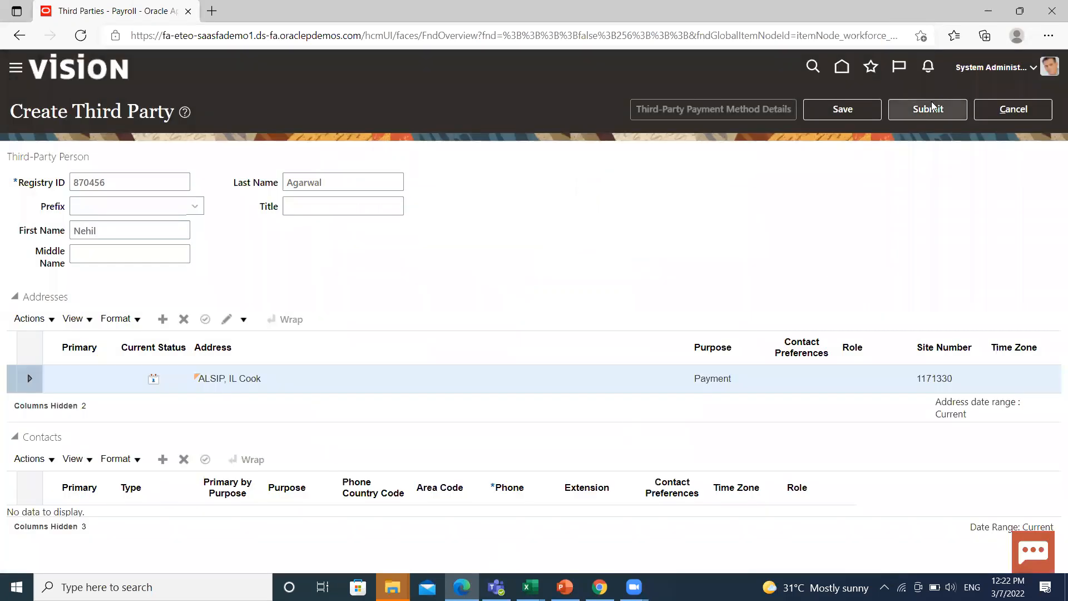
Submit the new person third party, declining to create a payment method.
click(926, 108)
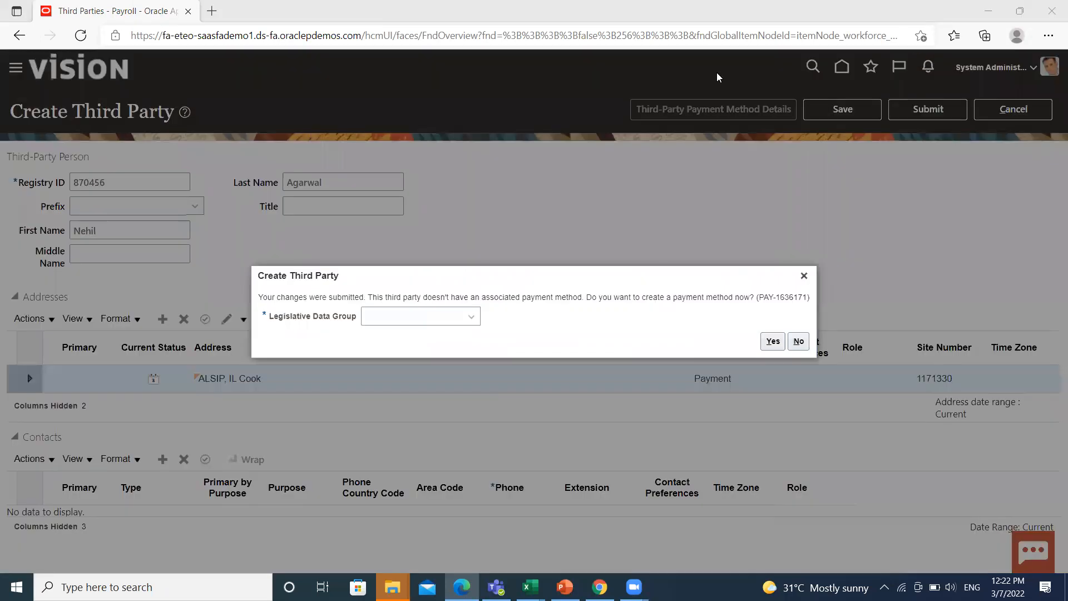
click(662, 169)
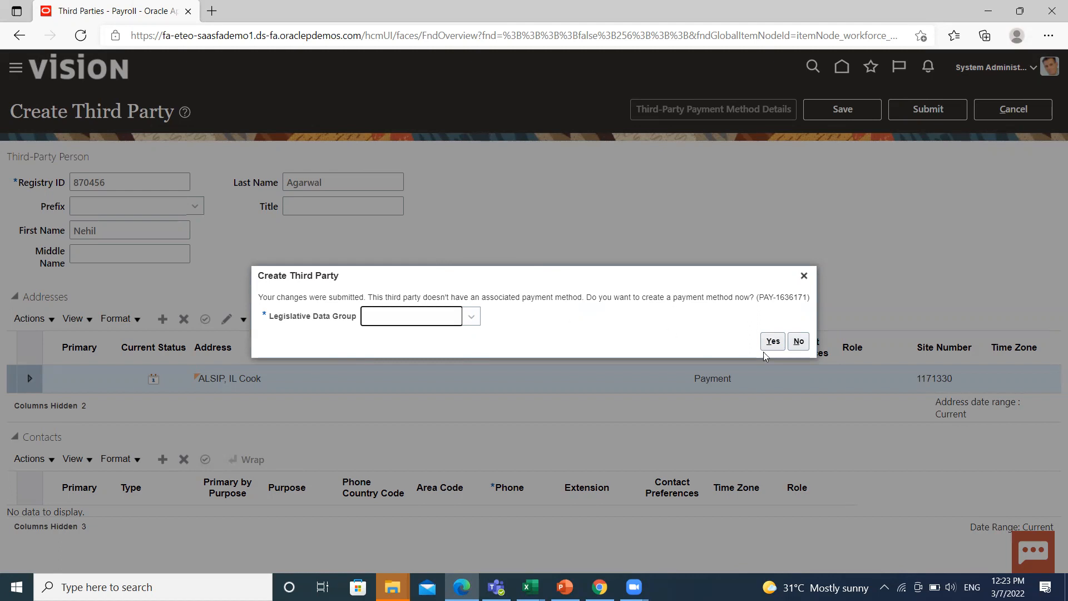
click(800, 342)
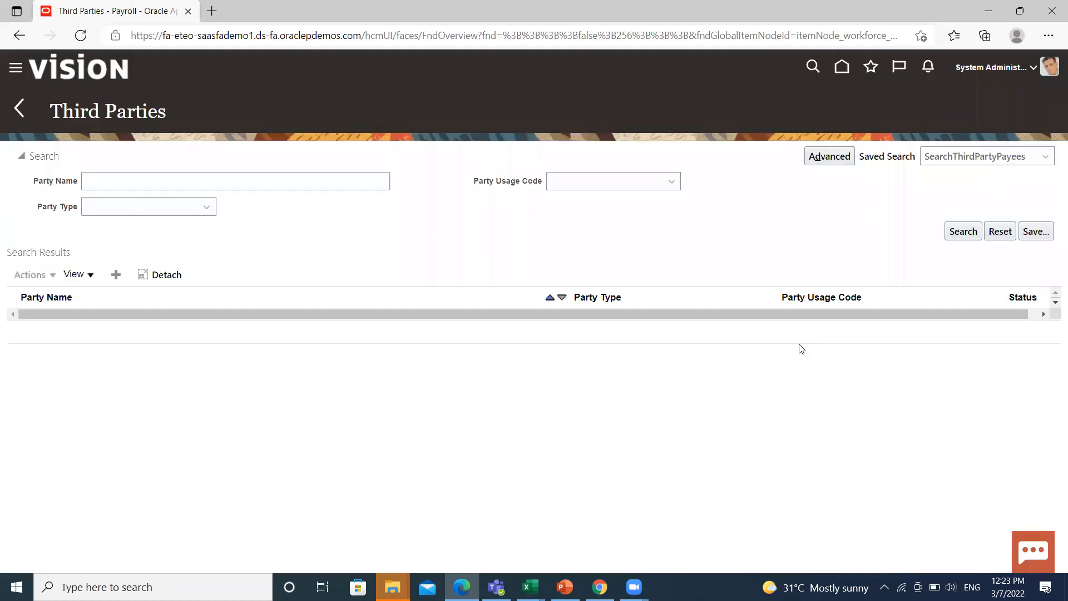
Search third parties with Party Type Person by the person's first name to list the new External Payee.
click(182, 215)
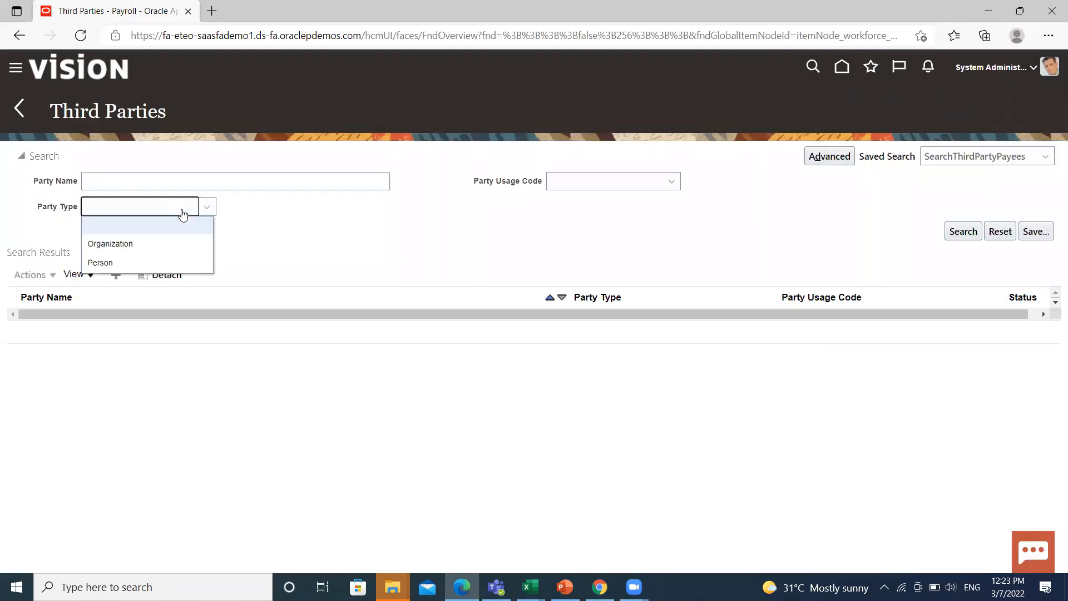
click(129, 263)
click(338, 183)
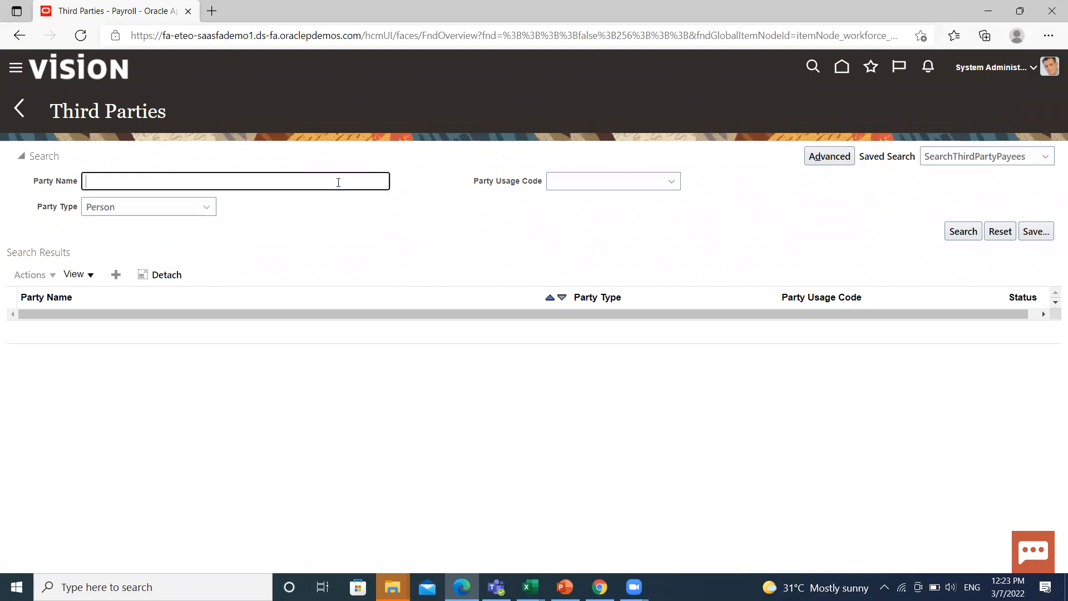
text(nehil)
key(Return)
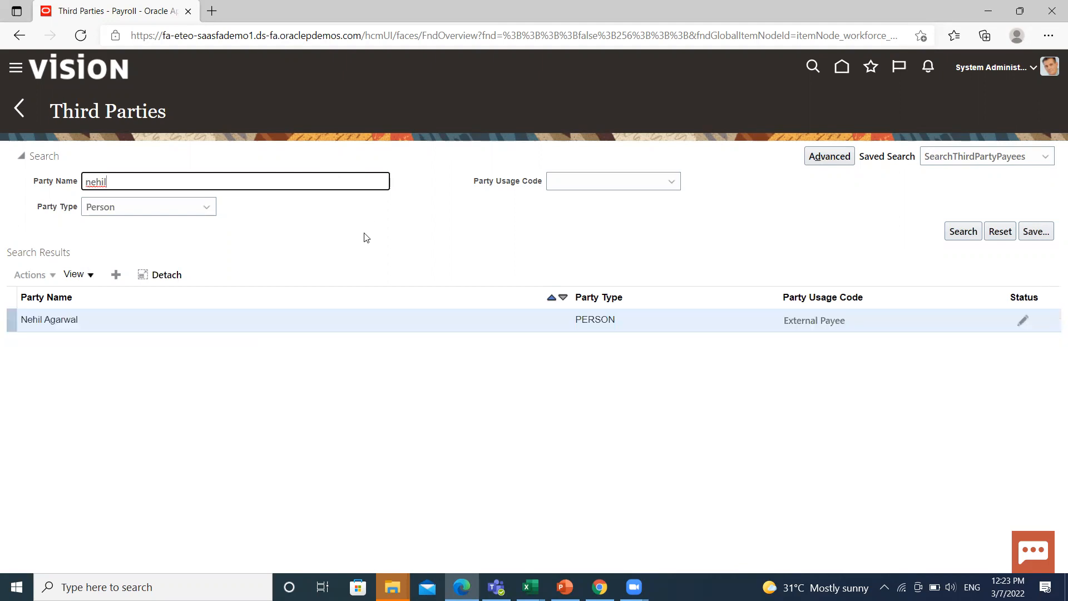